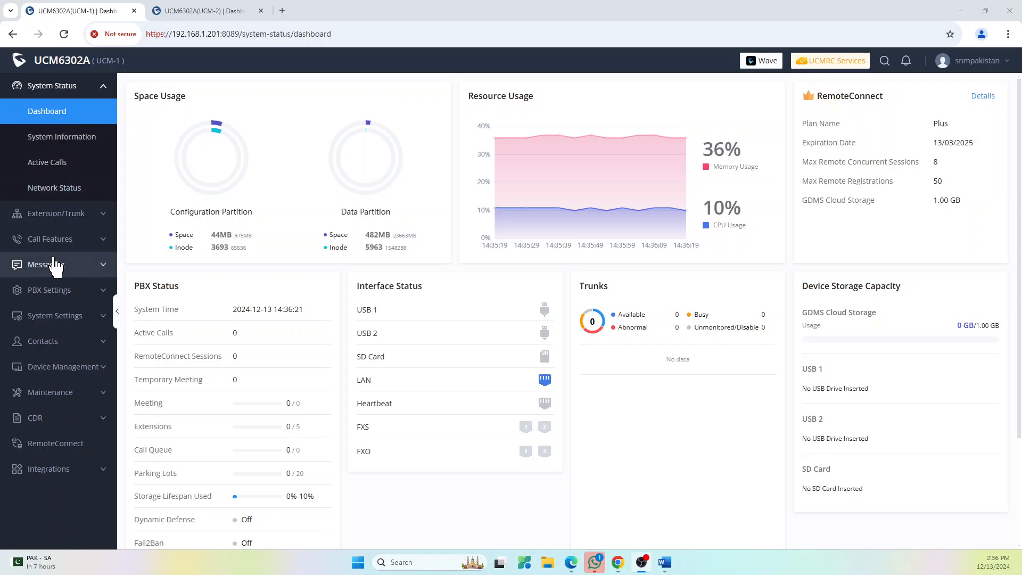
Check the firmware version information in the system information of both UCM-1 and UCM-2
left_click(61, 136)
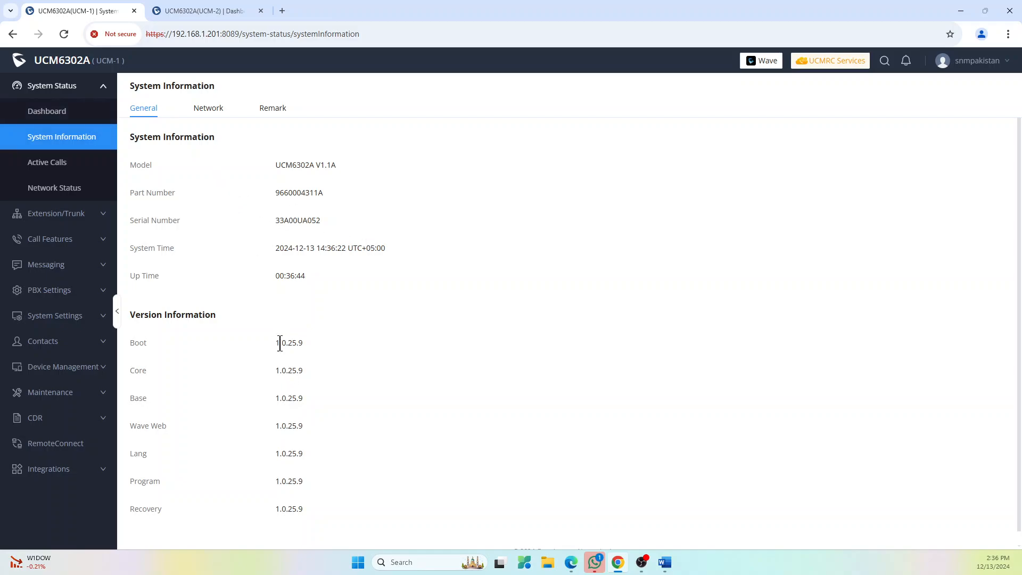
double_click(280, 343)
left_click(205, 11)
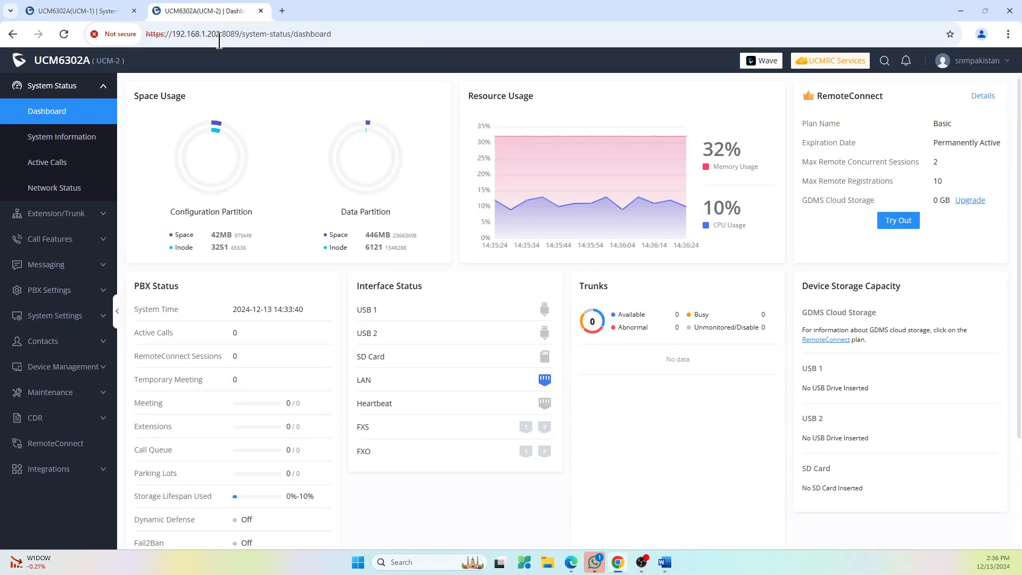
left_click(47, 137)
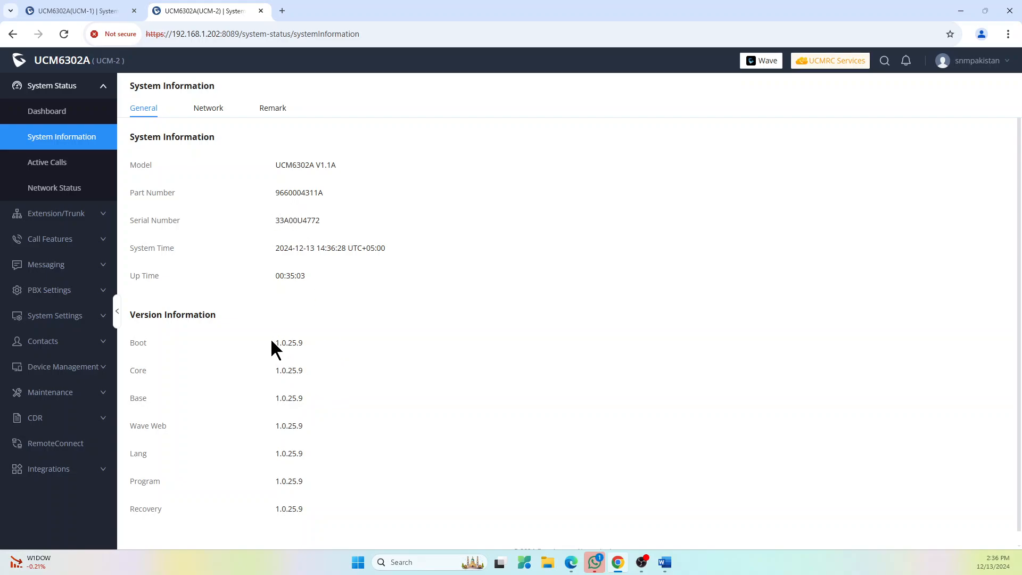
left_click_drag(271, 342, 320, 346)
Check the LAN IPv4 address in the network information of UCM-2 and UCM-1
left_click(207, 108)
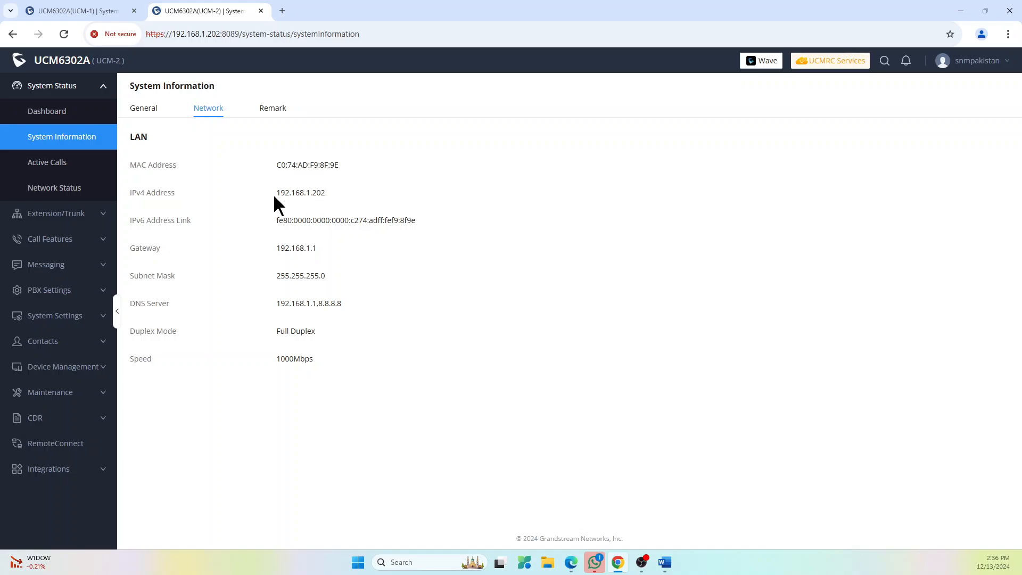
left_click_drag(273, 194, 337, 203)
left_click(74, 10)
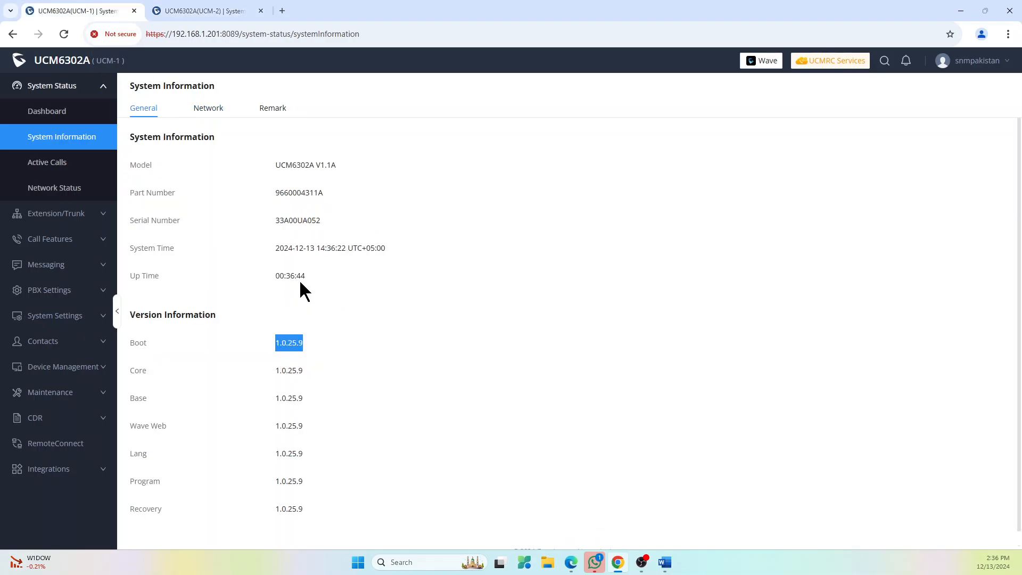
left_click(212, 109)
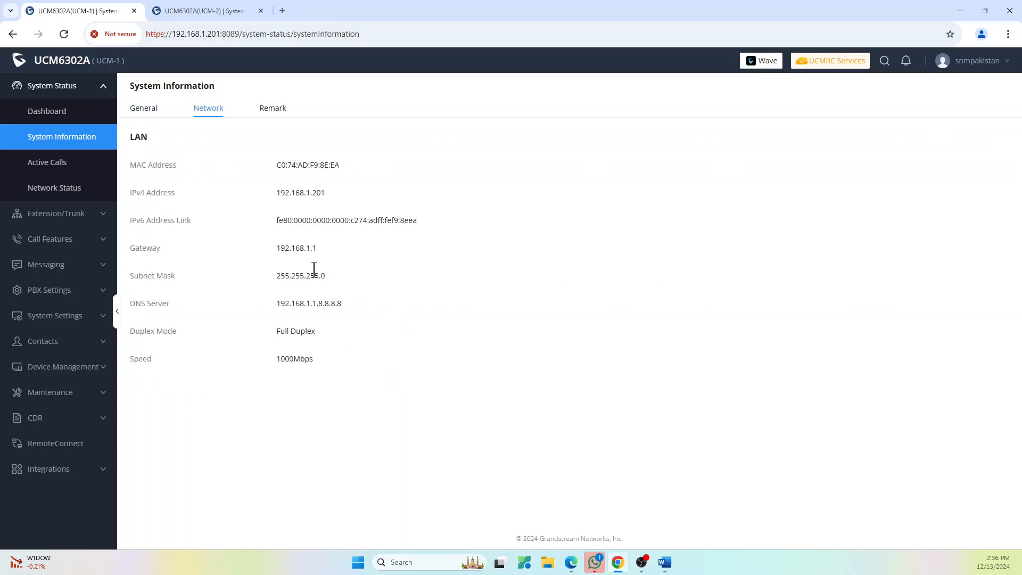
left_click_drag(288, 194, 336, 200)
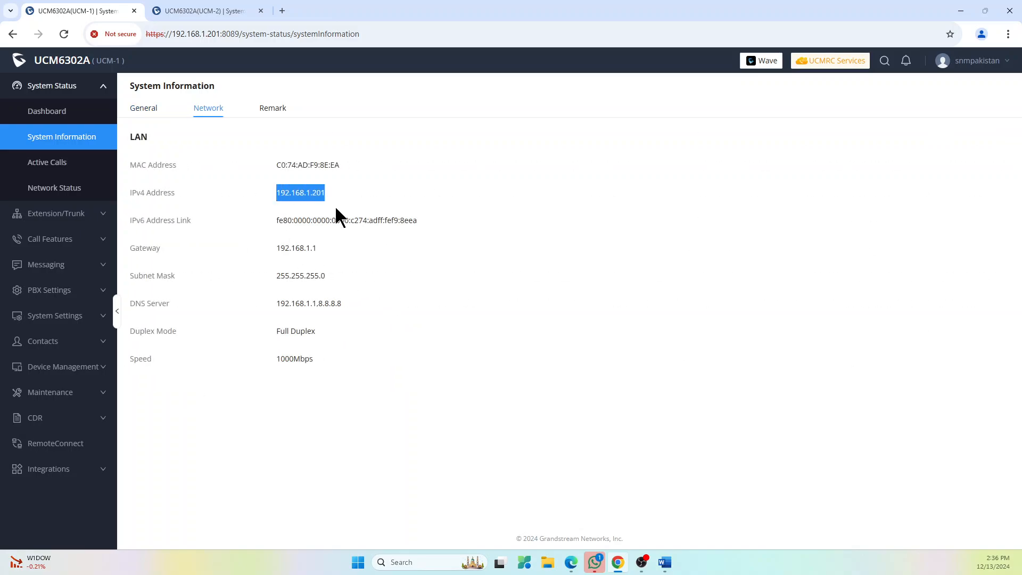
Review the device name in the system general settings of UCM-1 and UCM-2
left_click(55, 293)
left_click(47, 215)
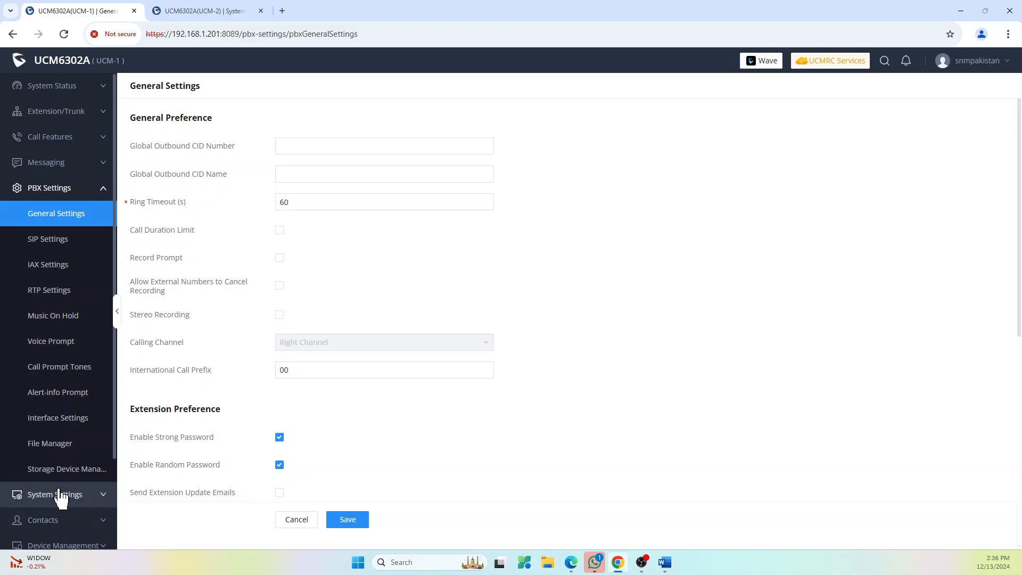
left_click(29, 494)
left_click(54, 239)
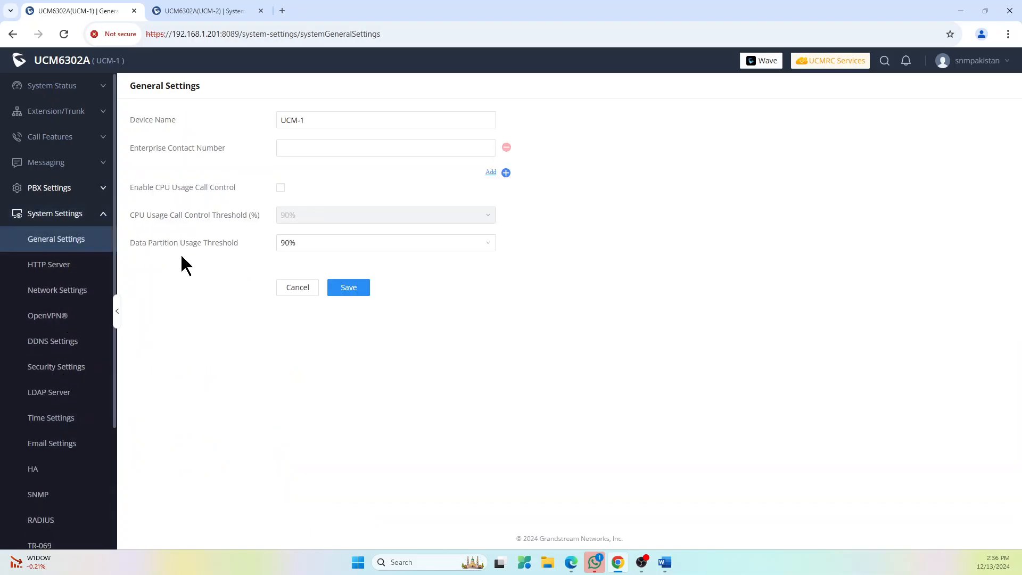
left_click(296, 123)
left_click(195, 11)
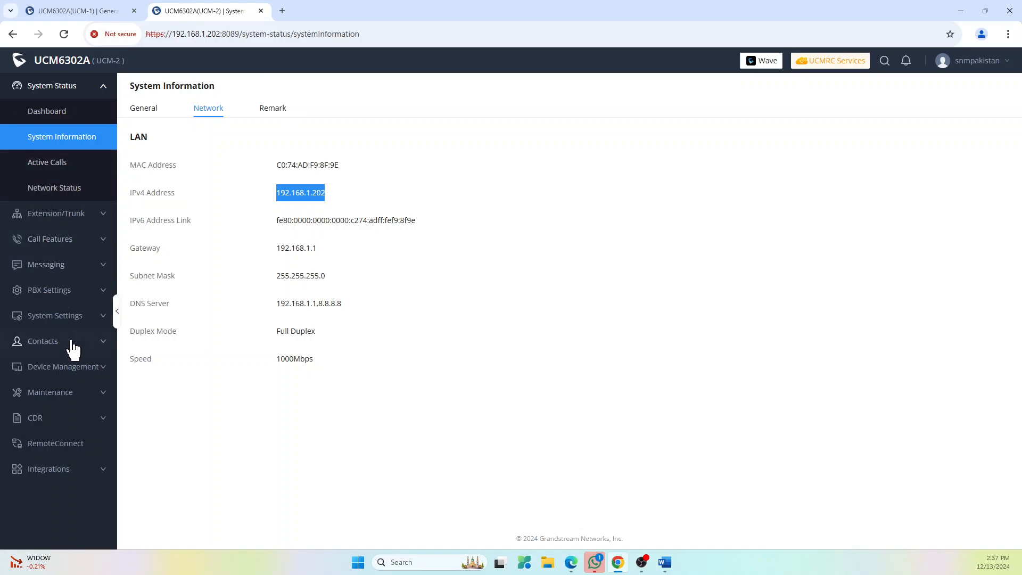
left_click(56, 317)
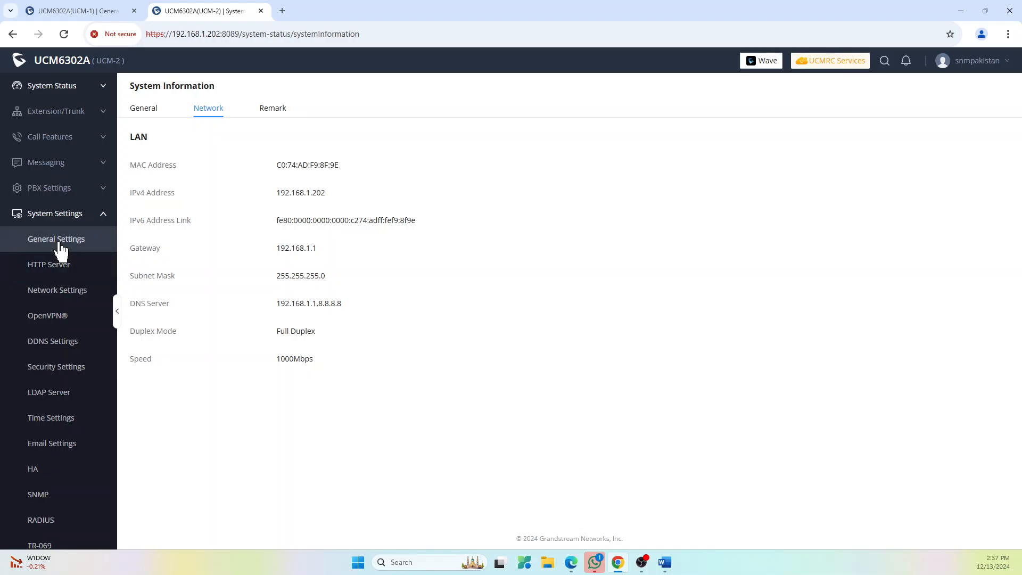
left_click(28, 241)
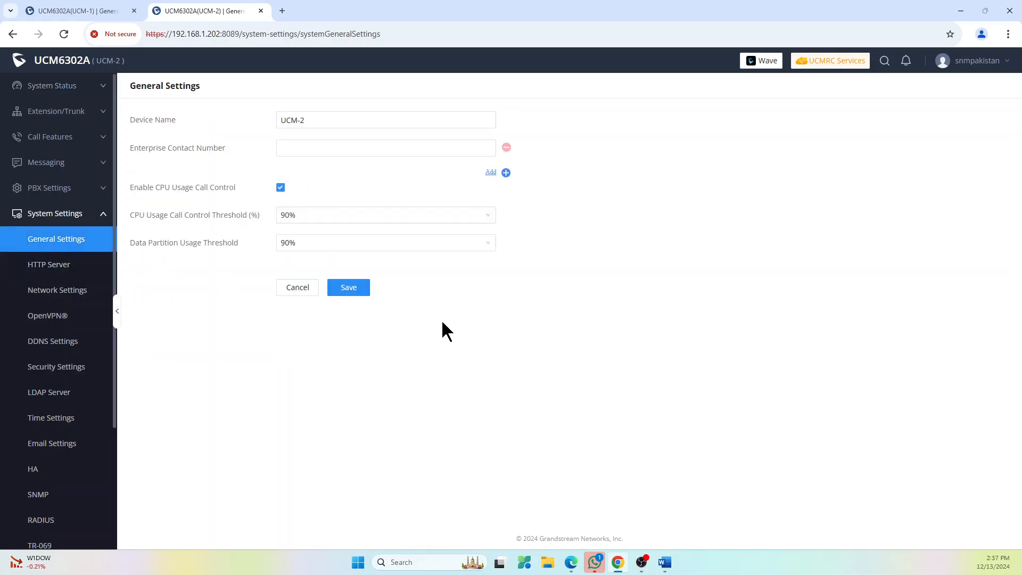
left_click(302, 121)
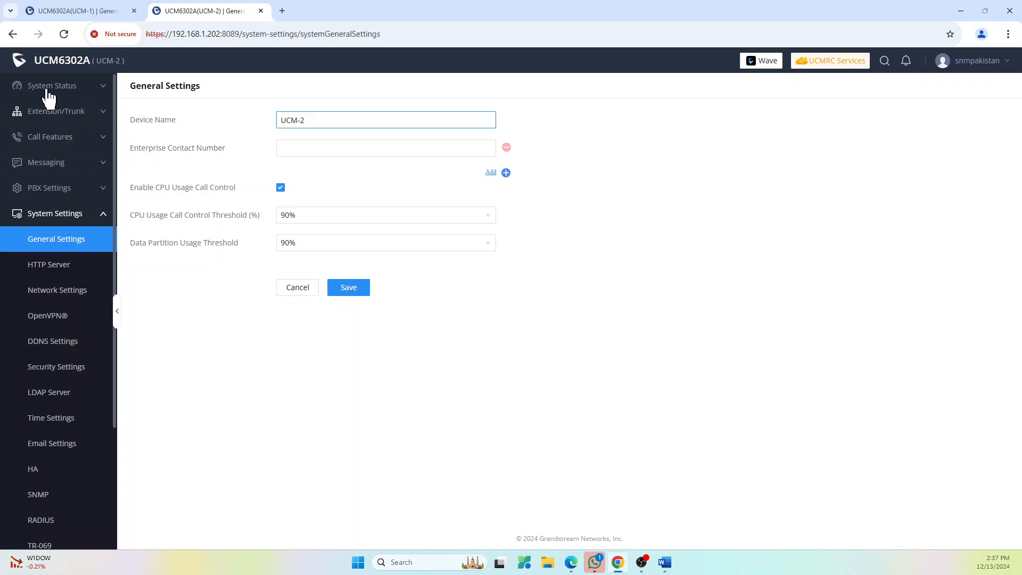
Search UCM-1's settings for "ha" and open the HA Mode setting
left_click(79, 10)
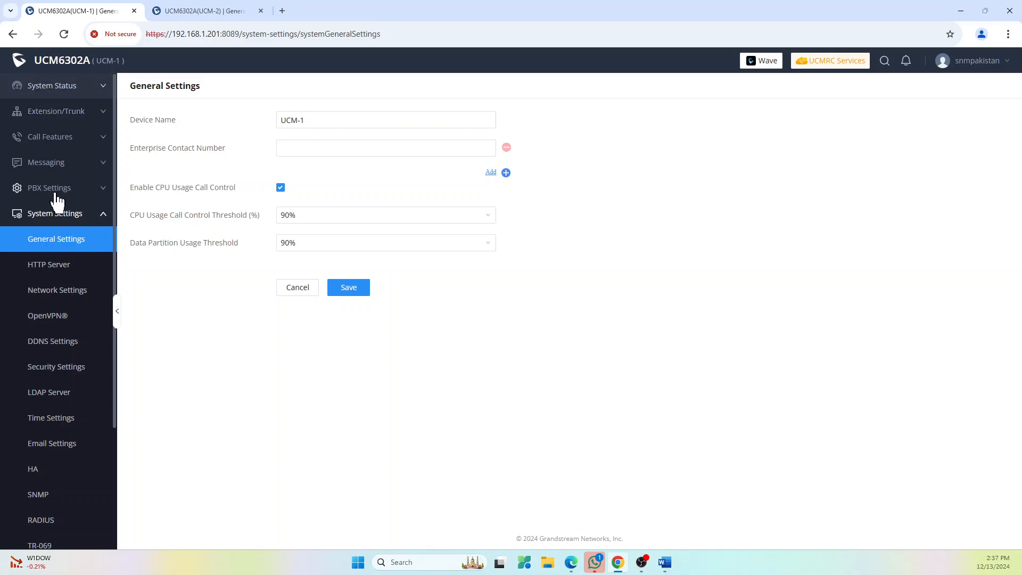
left_click(885, 61)
type("ha")
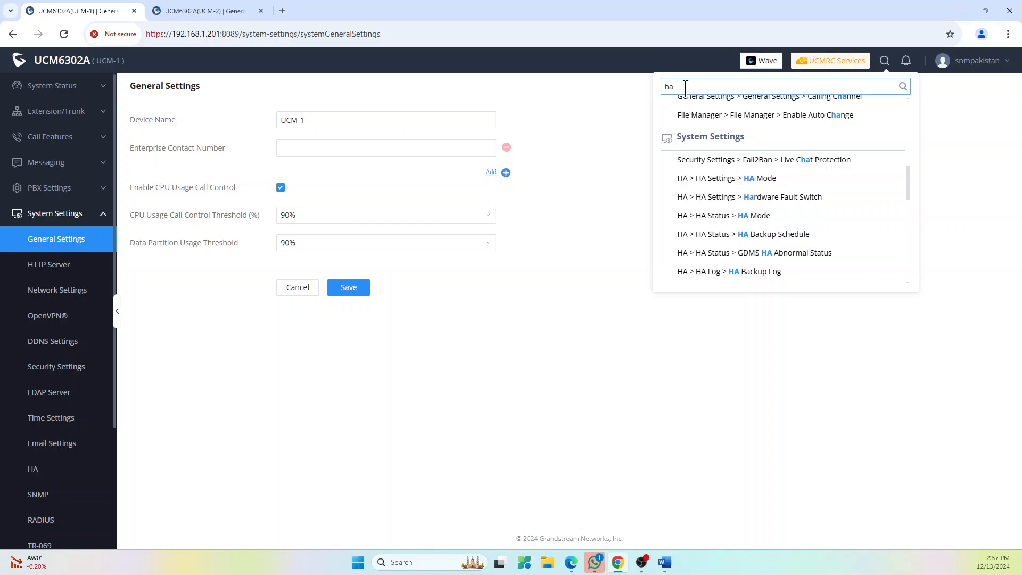
left_click(768, 180)
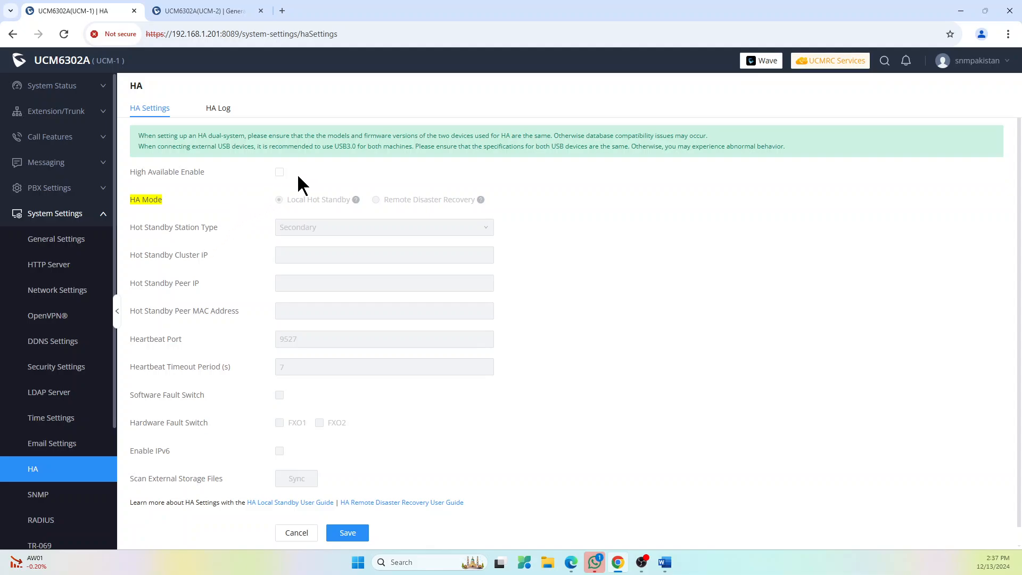
Enable high availability on UCM-1 and set the Hot Standby Station Type to Primary
left_click(279, 171)
left_click(321, 287)
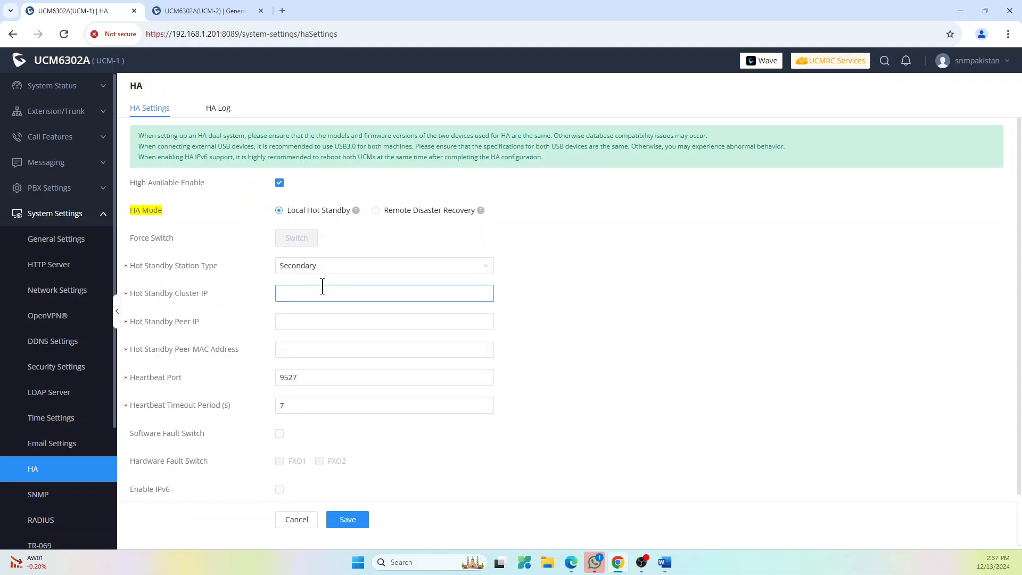
left_click(294, 268)
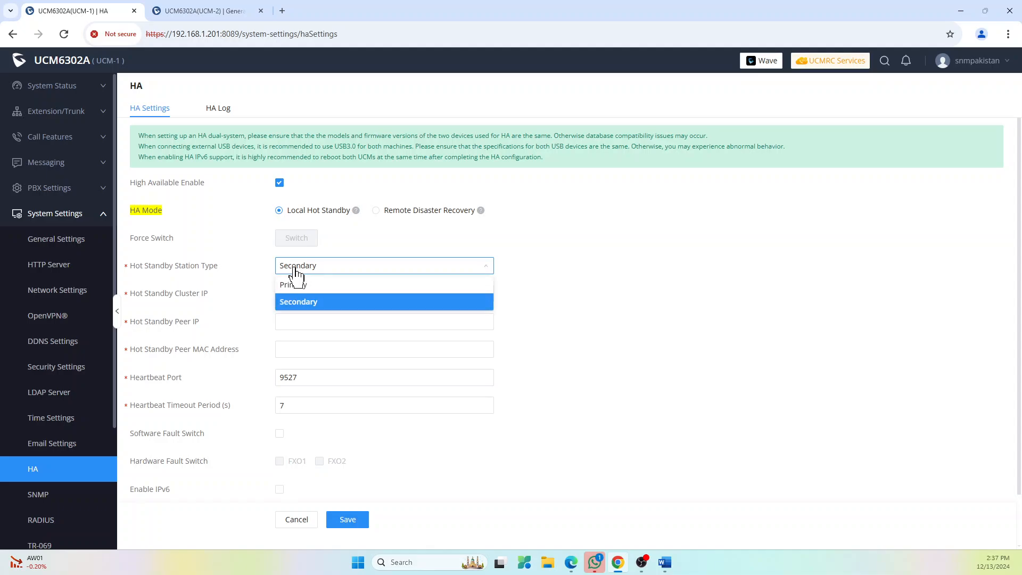
left_click(297, 288)
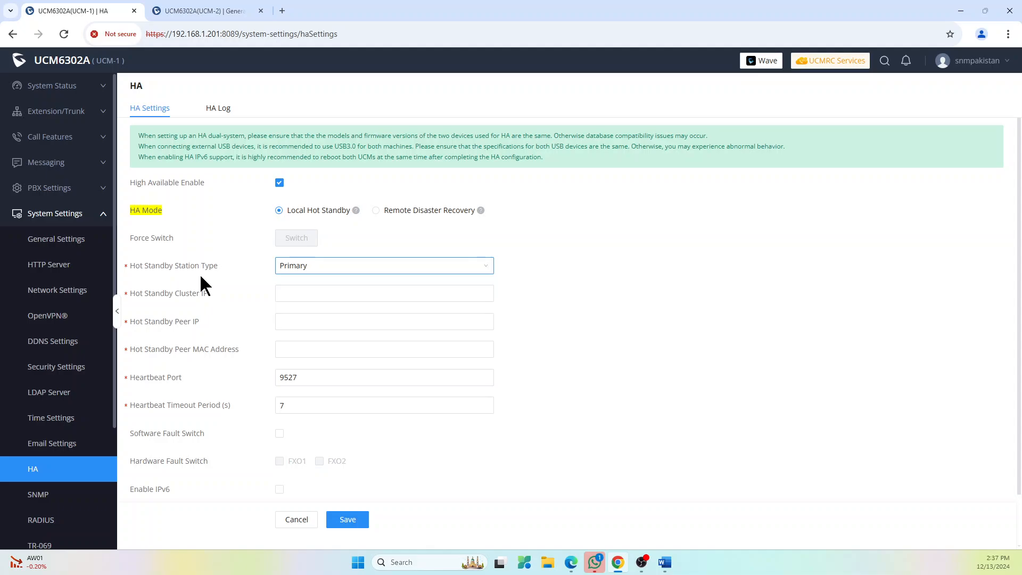
Compare the IP addresses of UCM-1 and UCM-2 in their web addresses, returning to UCM-1's HA settings
left_click(297, 294)
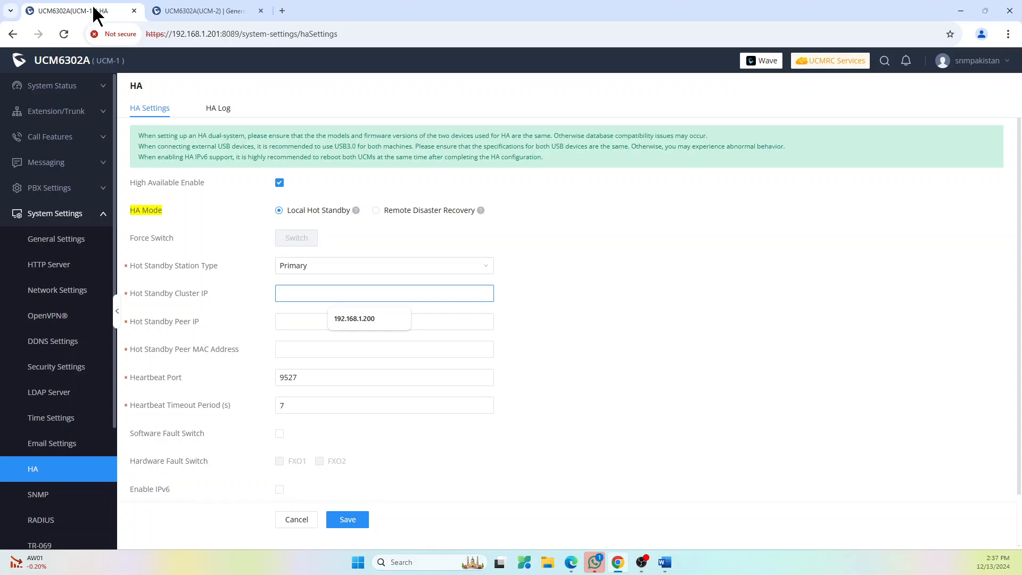
left_click(213, 35)
double_click(214, 34)
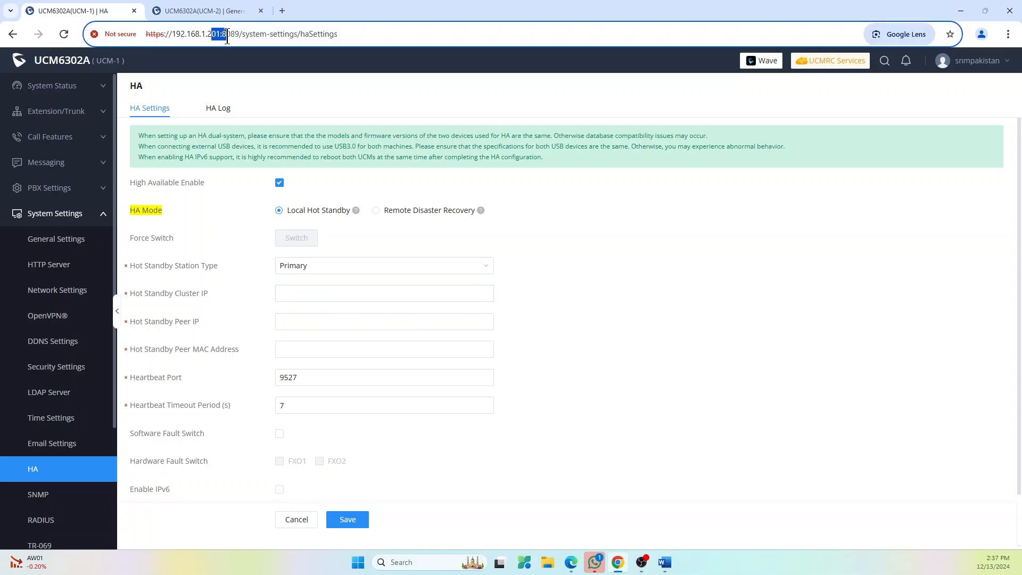
left_click(229, 10)
left_click(209, 35)
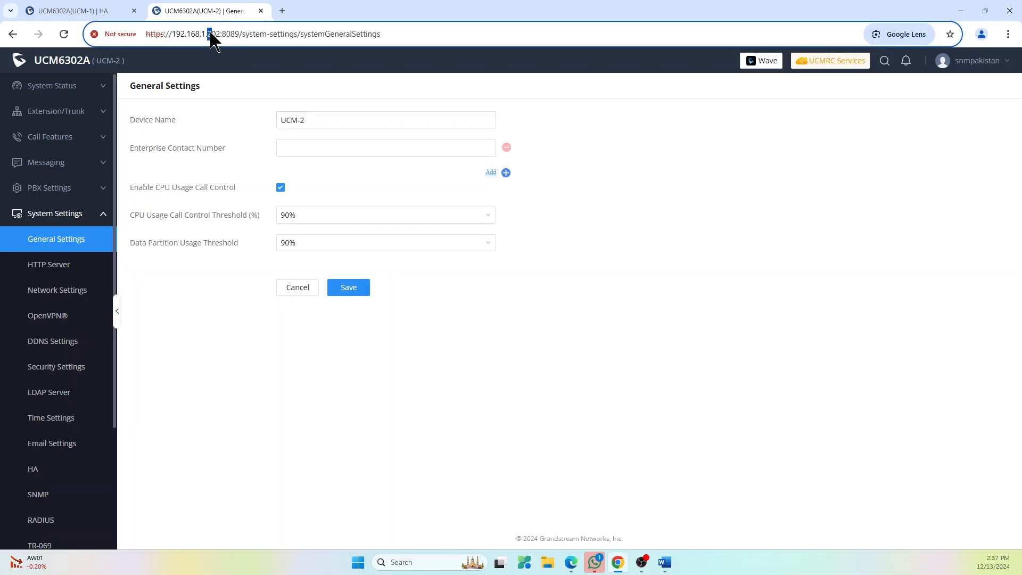
left_click(85, 10)
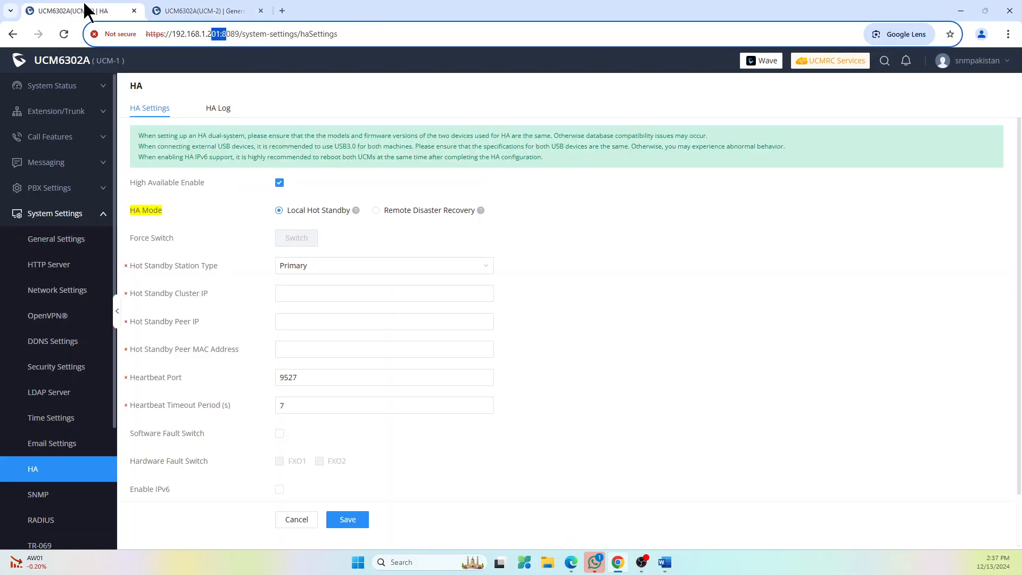
left_click(608, 421)
left_click(358, 344)
Set UCM-1's Hot Standby Cluster IP to 192.168.1.200
left_click(295, 292)
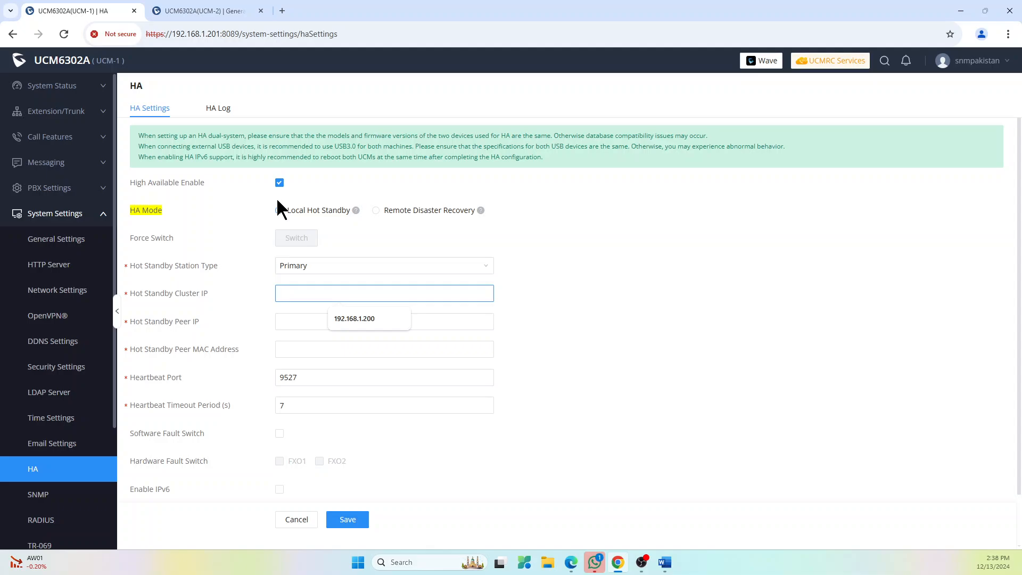
type("192..68")
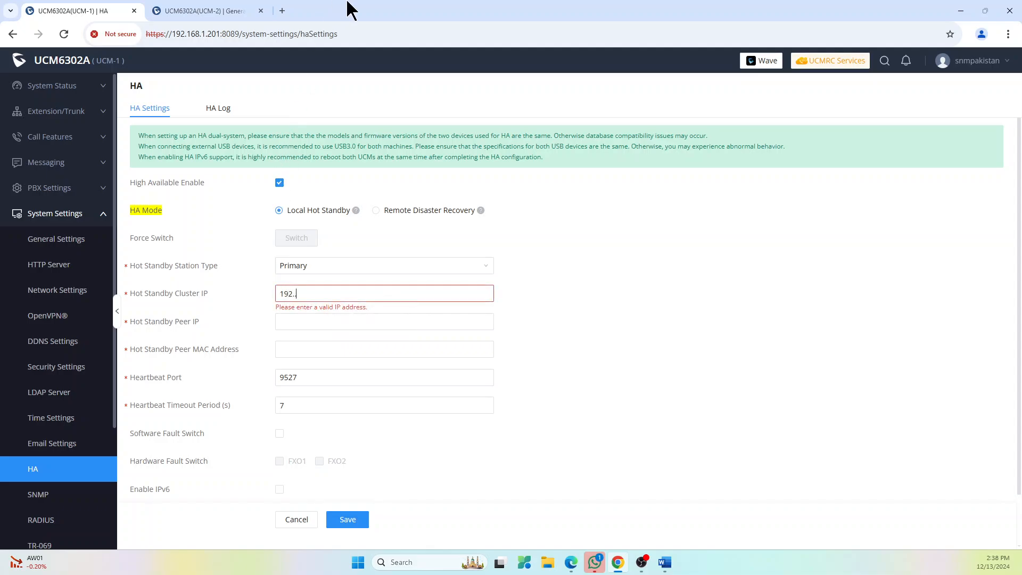
key("BackSpace")
key("BackSpace")
key("BackSpace")
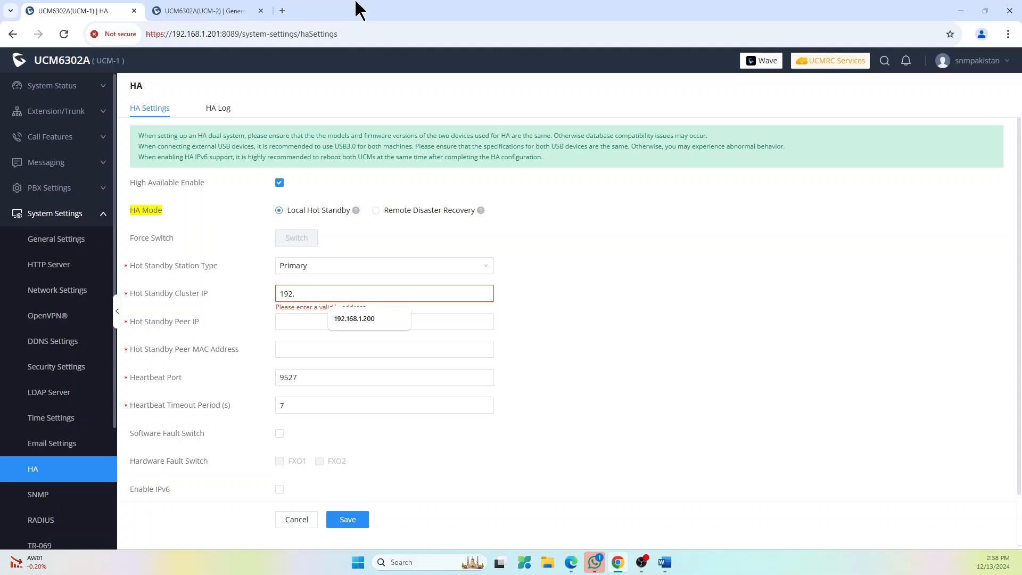
type("168.1.200")
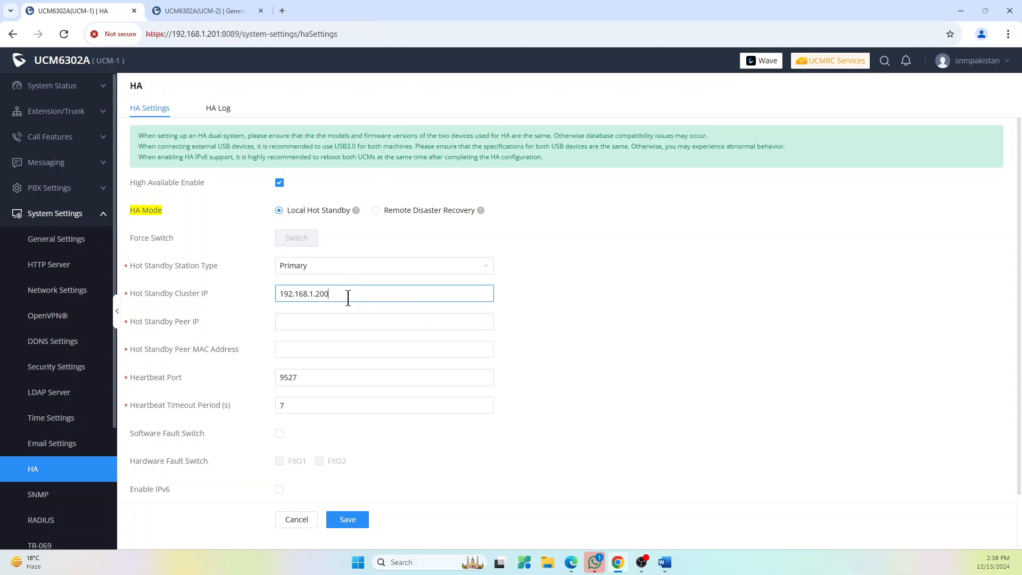
left_click_drag(347, 294, 273, 290)
Reselect Primary as the Hot Standby Station Type and set the Hot Standby Peer IP to 192.168.1.202
left_click(295, 322)
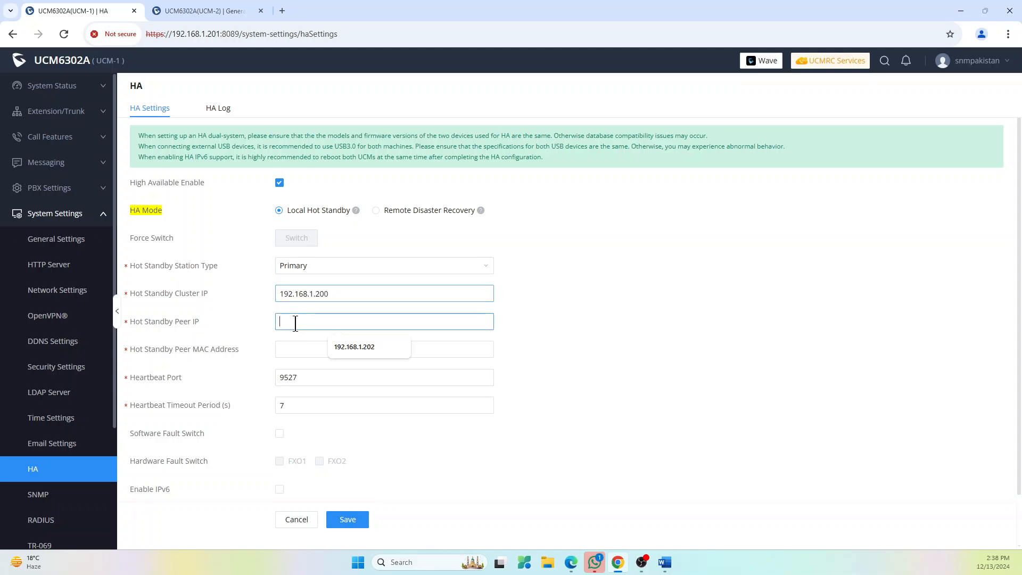
mouse_move(151, 323)
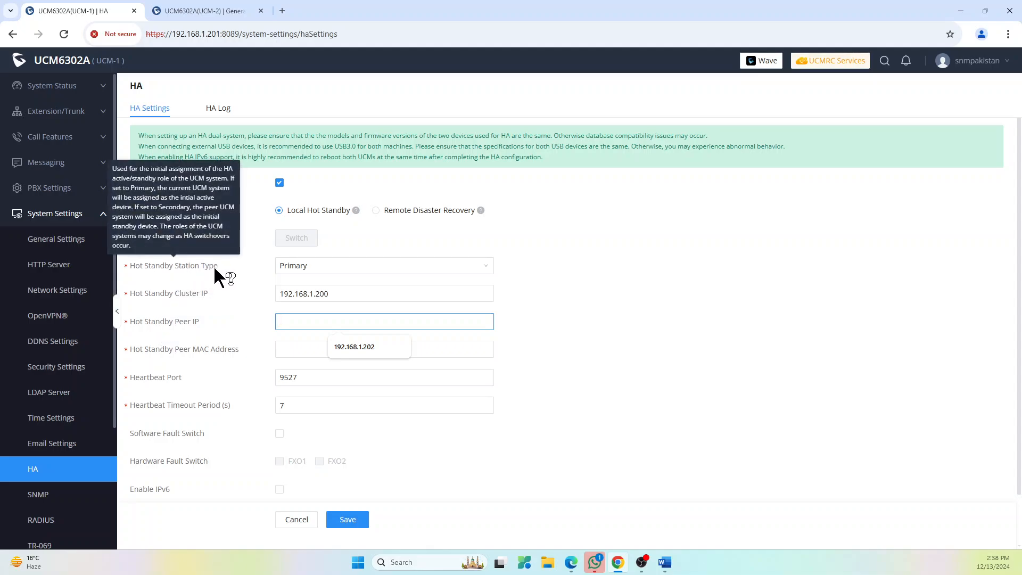
mouse_move(144, 294)
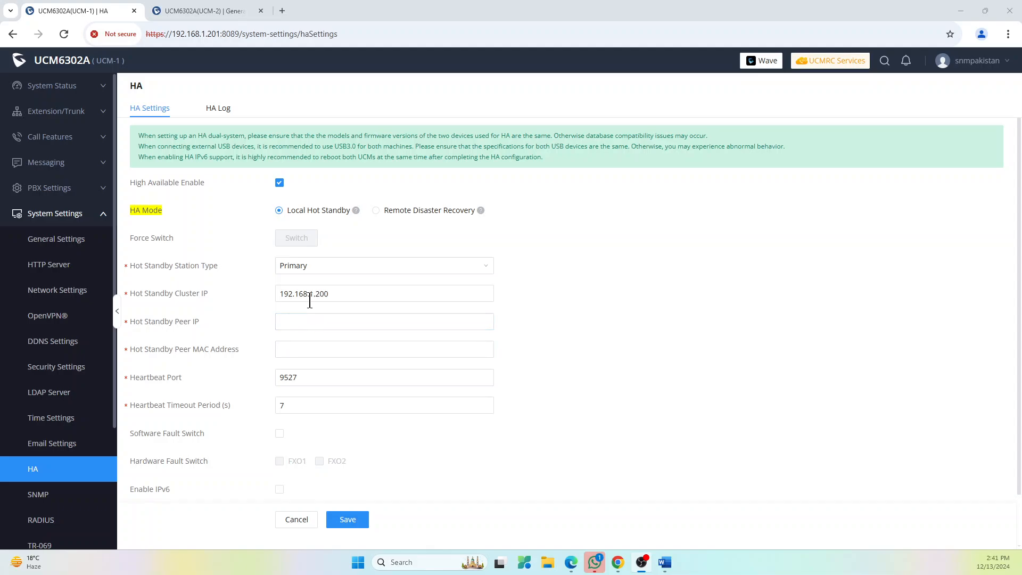
left_click(292, 322)
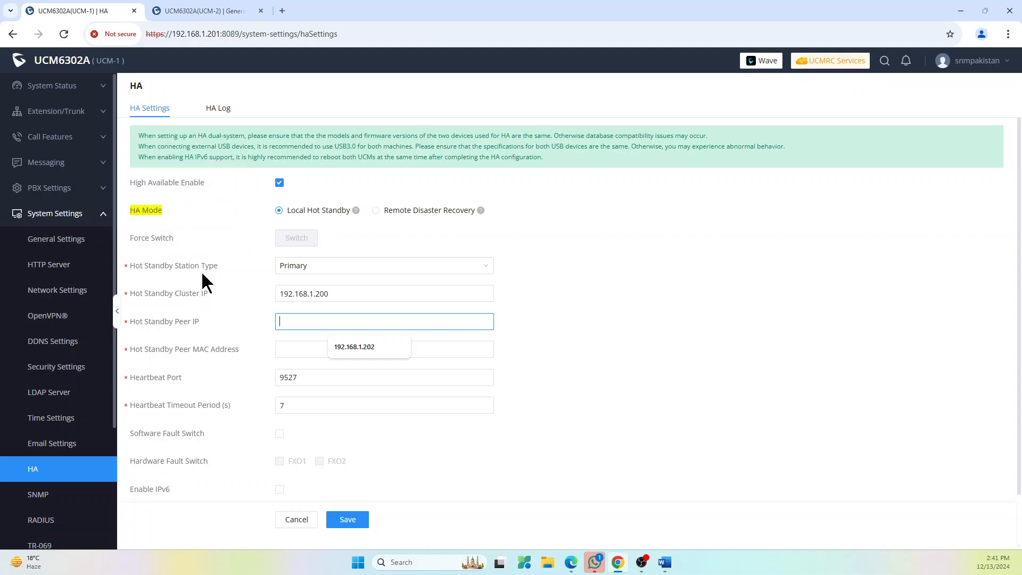
left_click(312, 271)
left_click(309, 284)
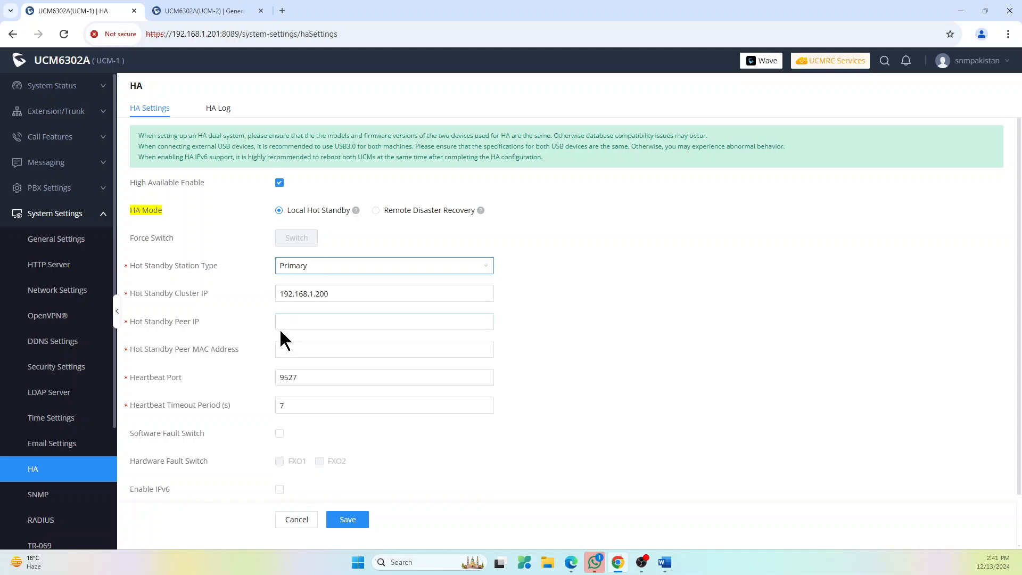
left_click(302, 321)
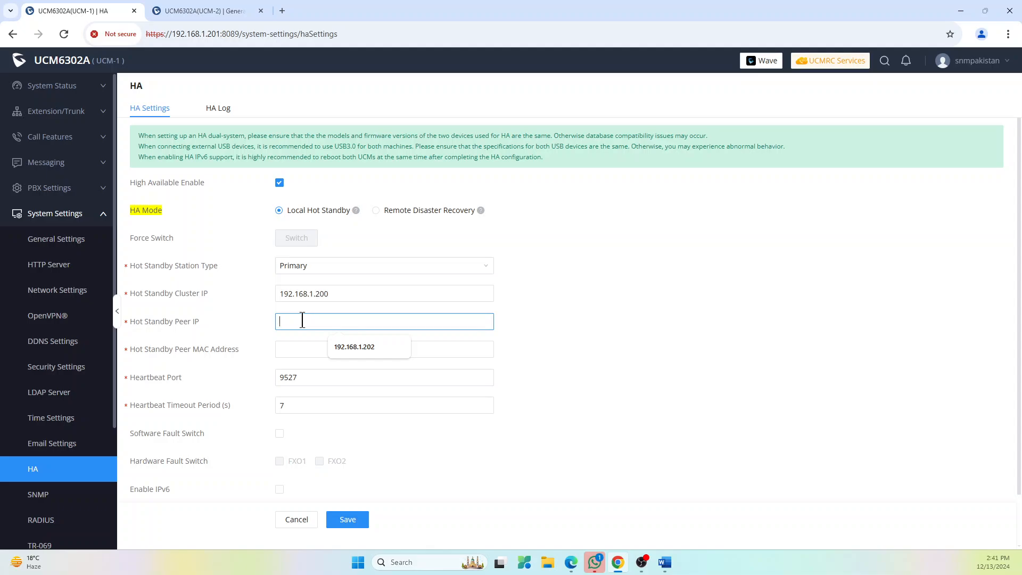
left_click(355, 346)
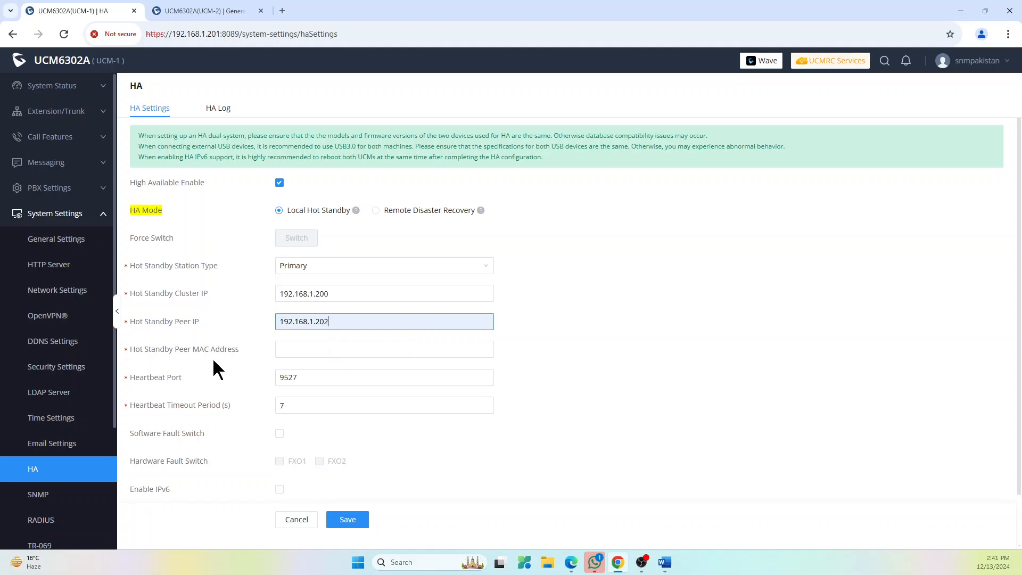
Set UCM-1's Hot Standby Peer MAC Address to C0:74:AD:F9:8F:9E and check it against UCM-2's MAC address in the Word notes
left_click(306, 348)
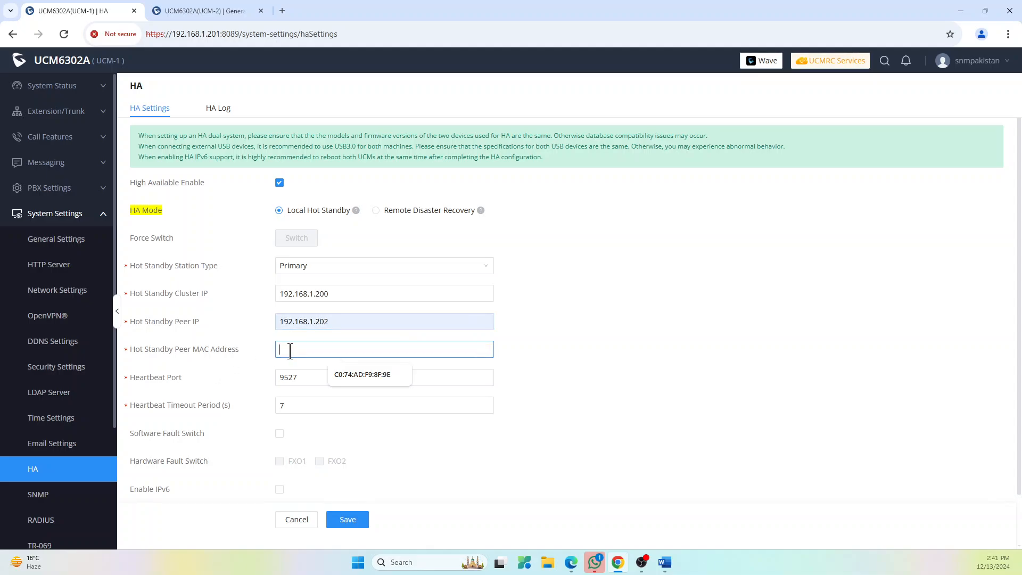
left_click(375, 375)
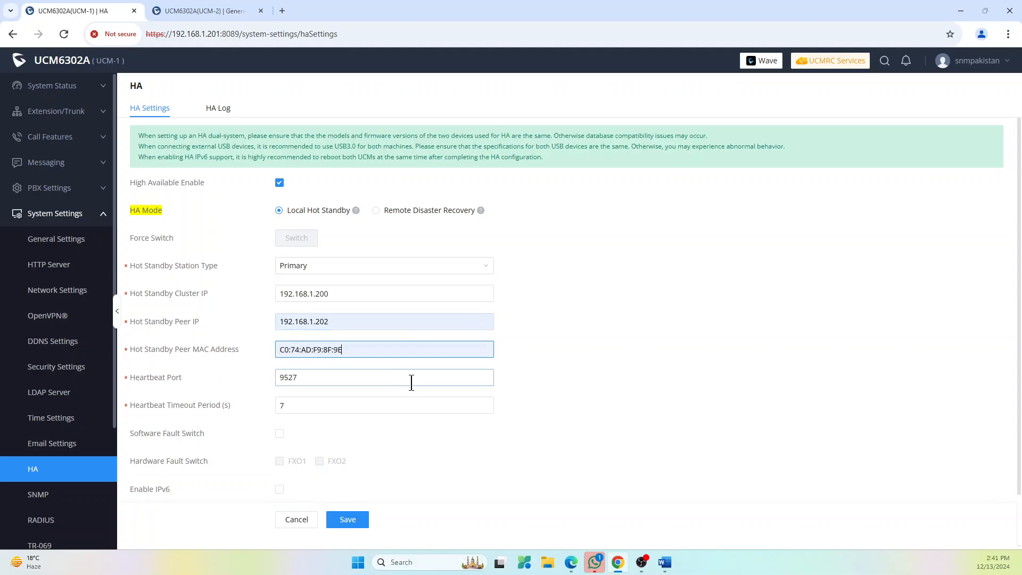
left_click(664, 562)
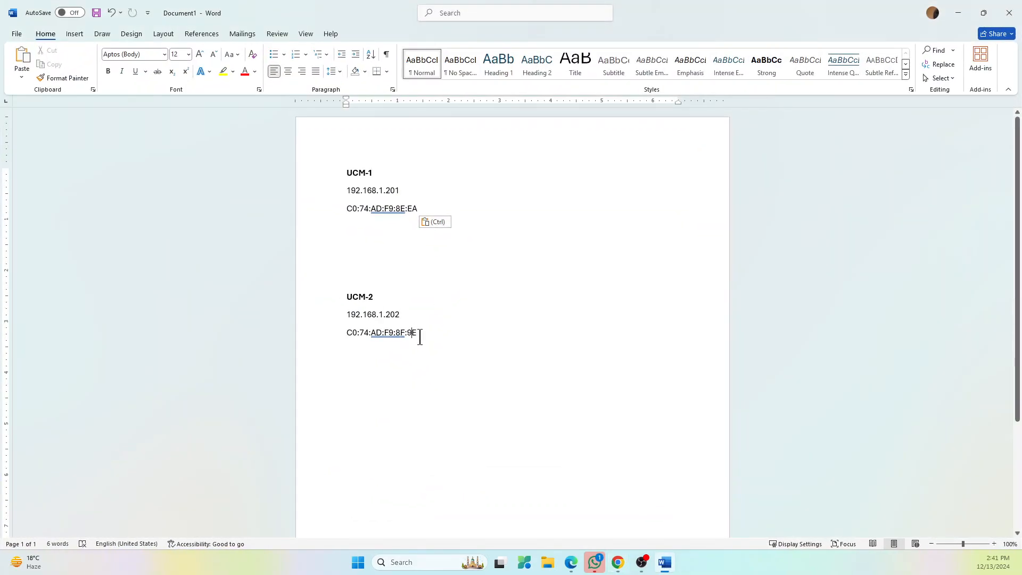
left_click_drag(417, 333, 349, 335)
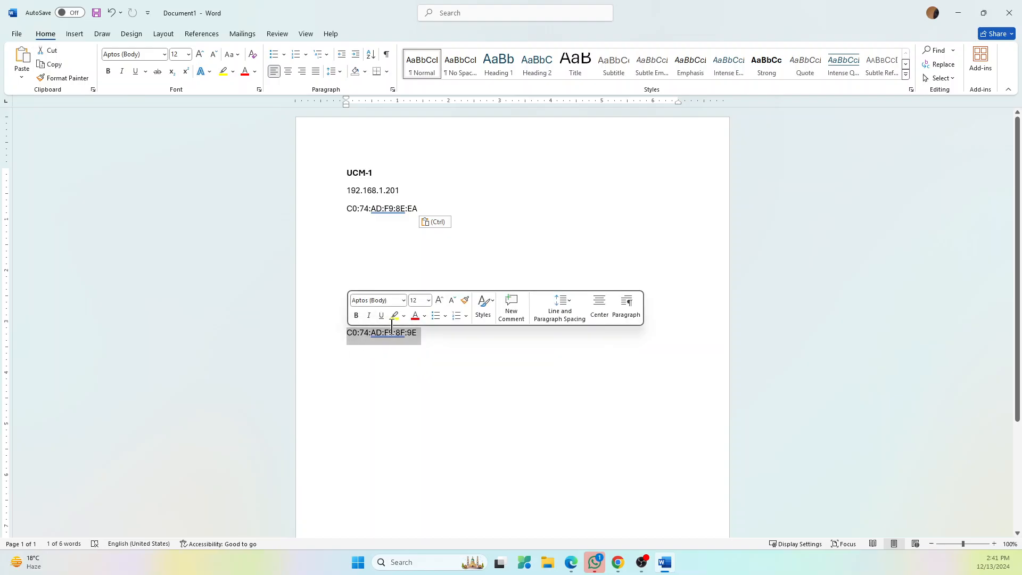
left_click(958, 12)
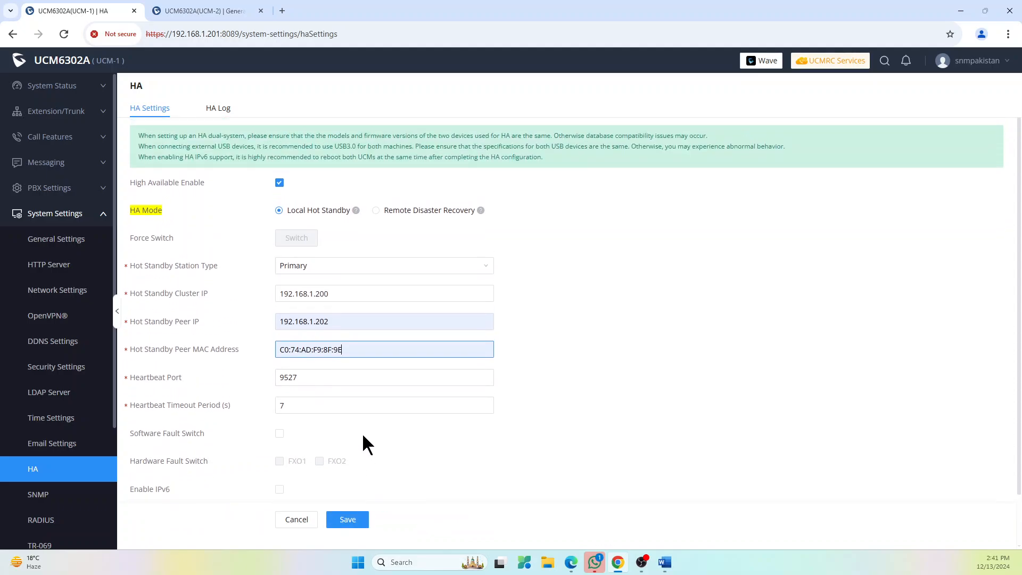
Switch to UCM-2, search its configuration for HA, and open the HA Mode result under HA Settings
left_click(184, 11)
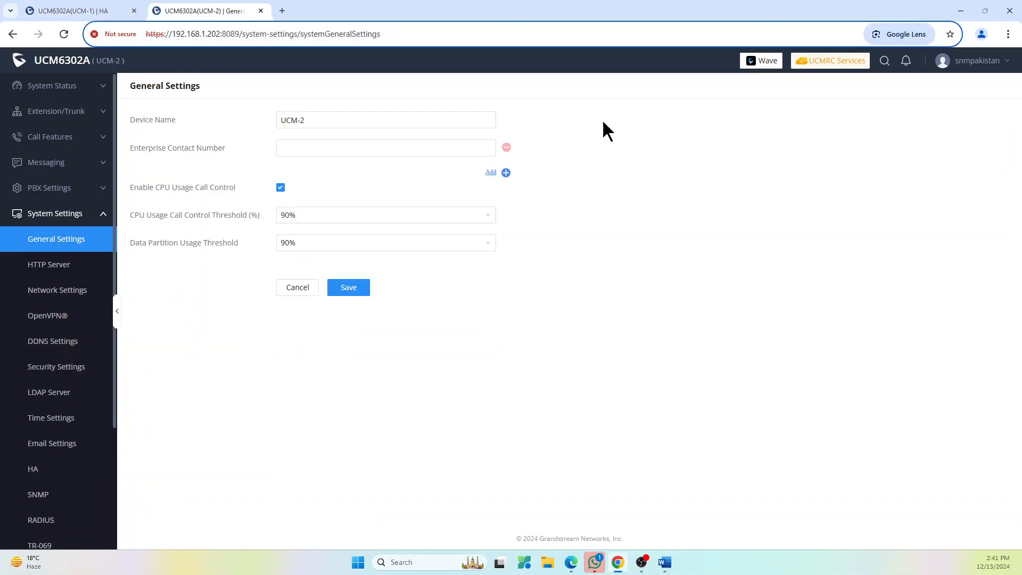
left_click(884, 60)
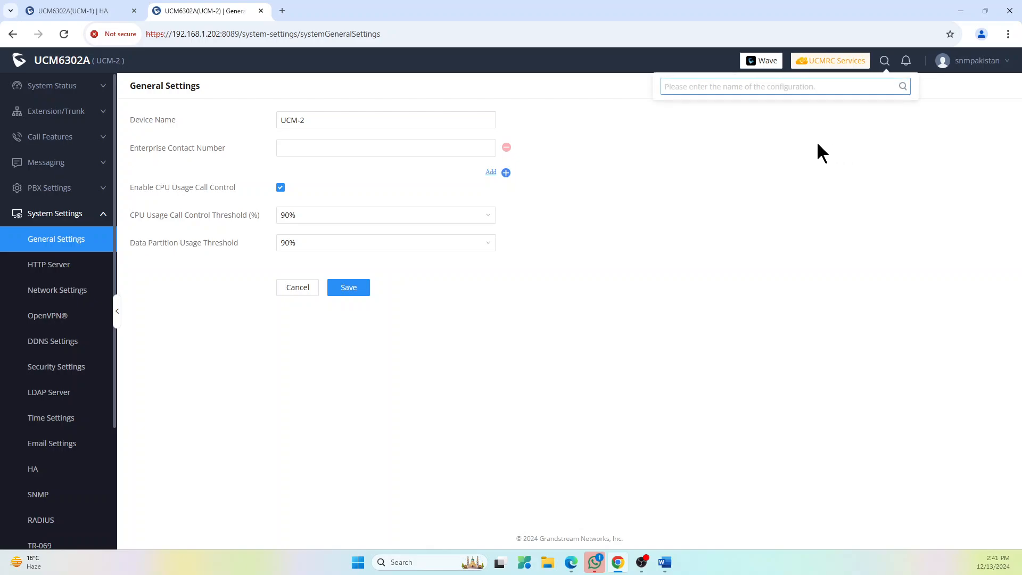
type("J")
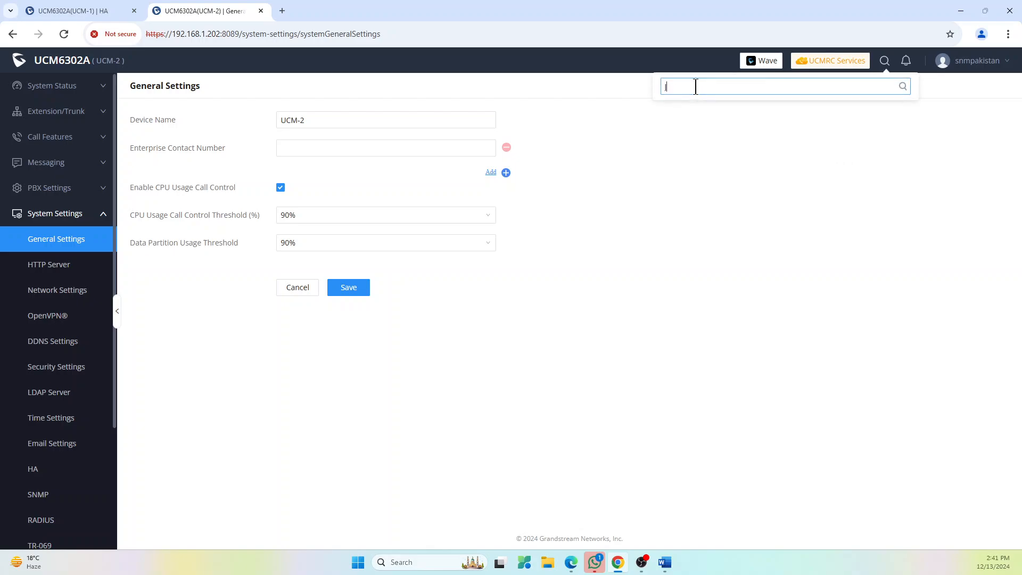
key("BackSpace")
type("HA")
left_click(903, 86)
scroll(814, 205, "down", 5)
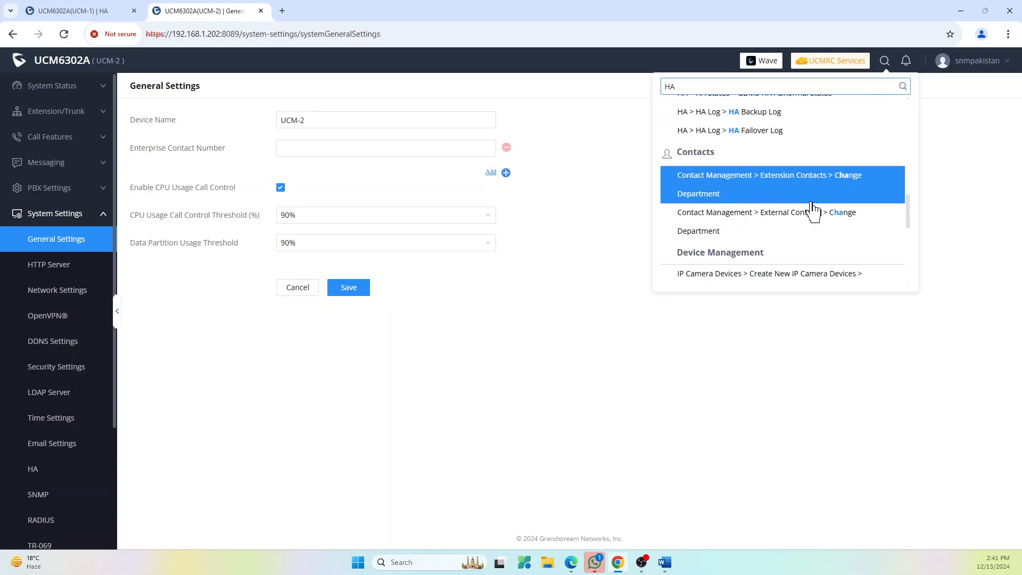
scroll(813, 210, "down", 5)
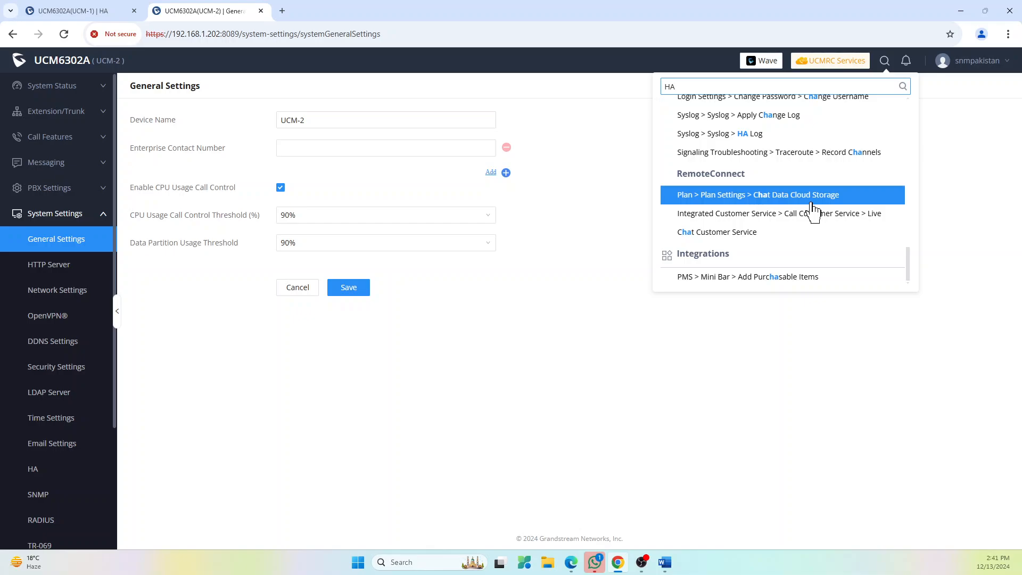
scroll(803, 207, "up", 3)
scroll(746, 207, "down", 3)
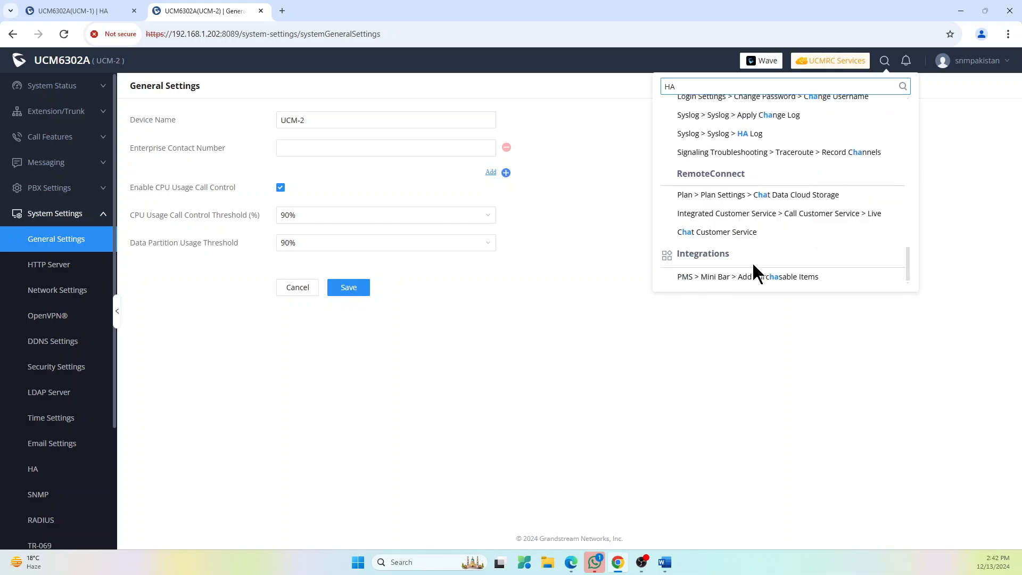
scroll(745, 218, "up", 5)
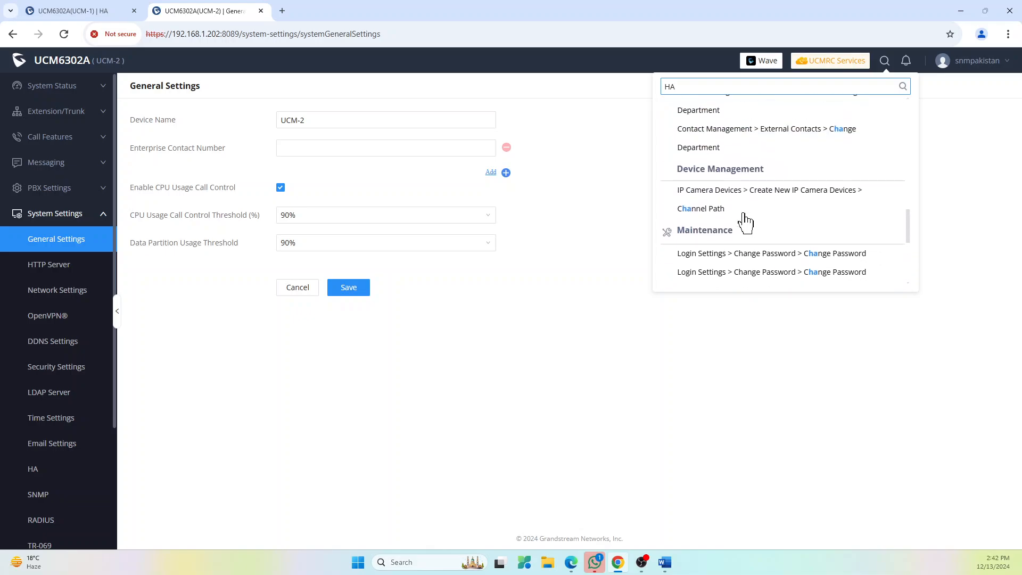
scroll(744, 218, "up", 3)
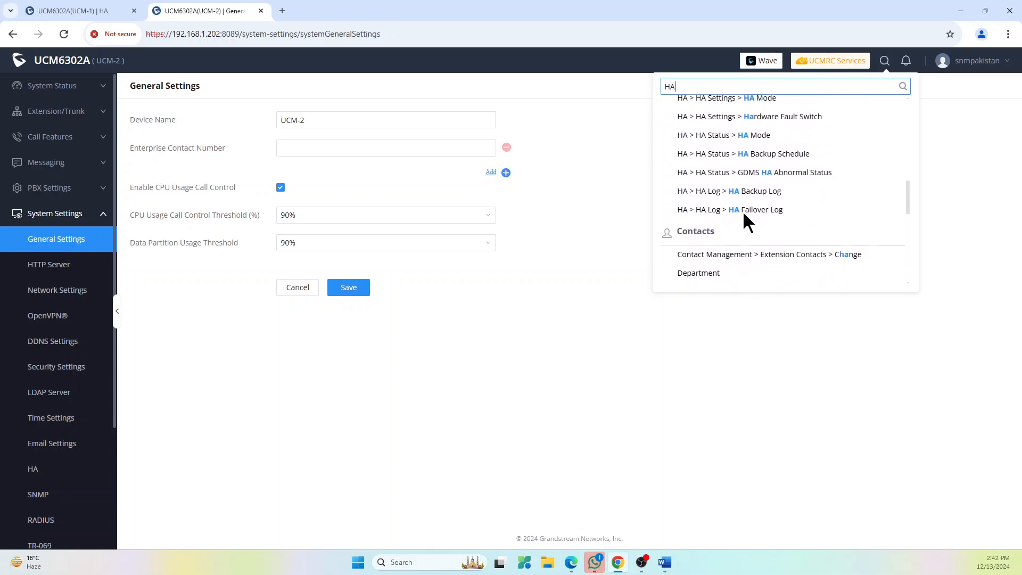
scroll(743, 213, "up", 1)
left_click(748, 149)
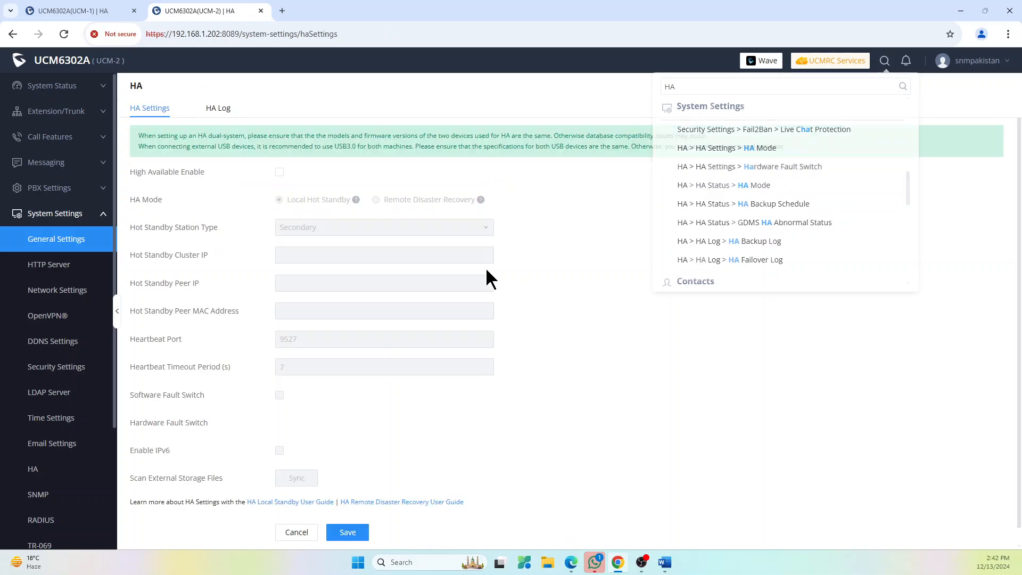
Enable high availability on UCM-2 and set its Hot Standby Cluster IP to 192.168.1.200
left_click(279, 172)
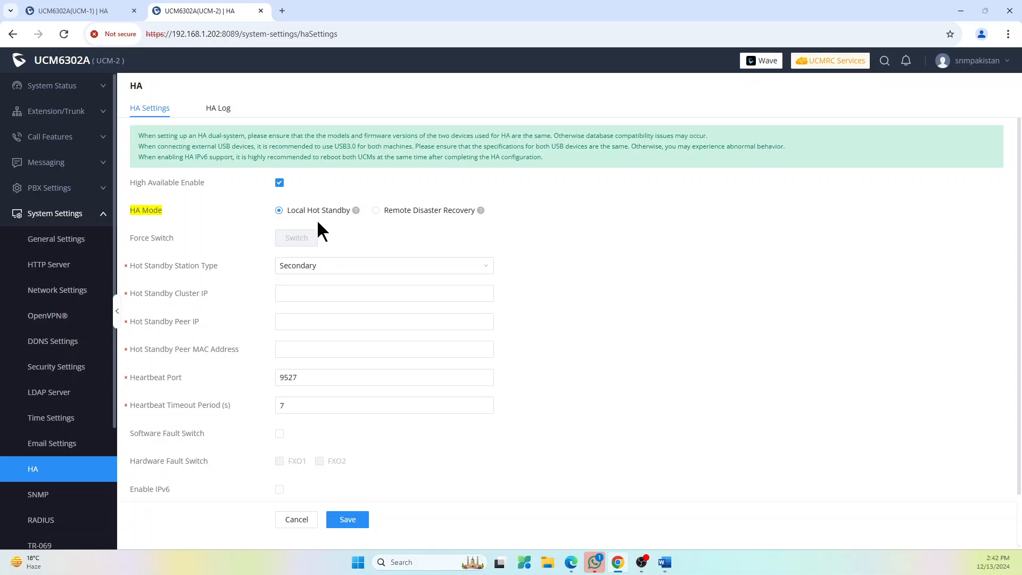
left_click(289, 294)
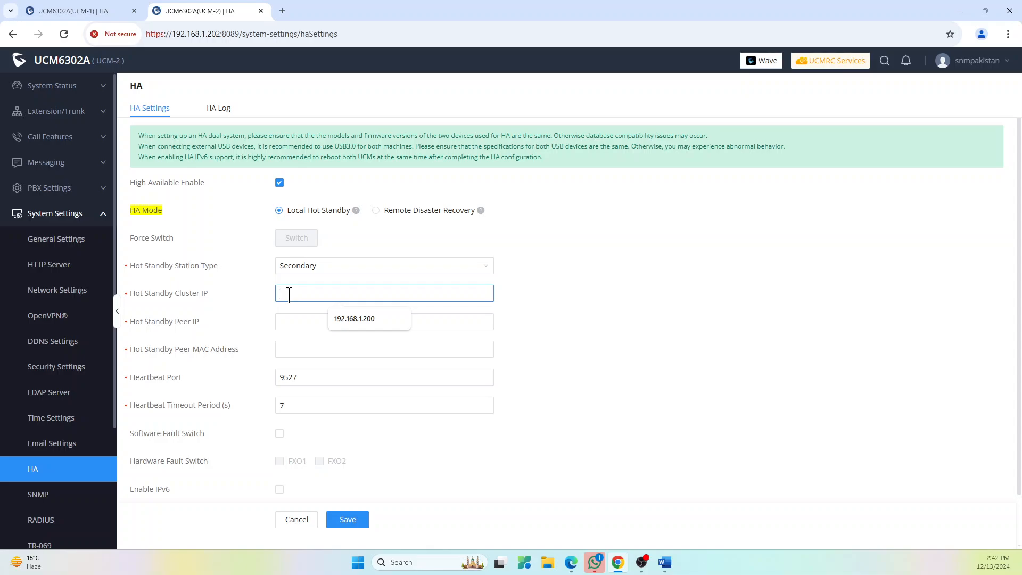
left_click(349, 318)
Set UCM-2's Hot Standby Peer IP to 192.168.1.201
left_click(330, 314)
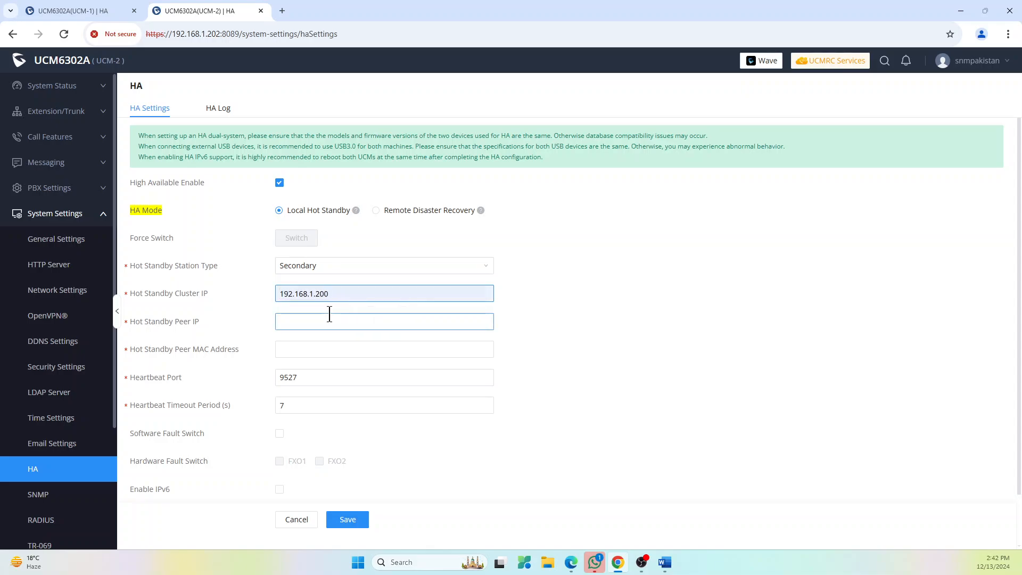
left_click(303, 322)
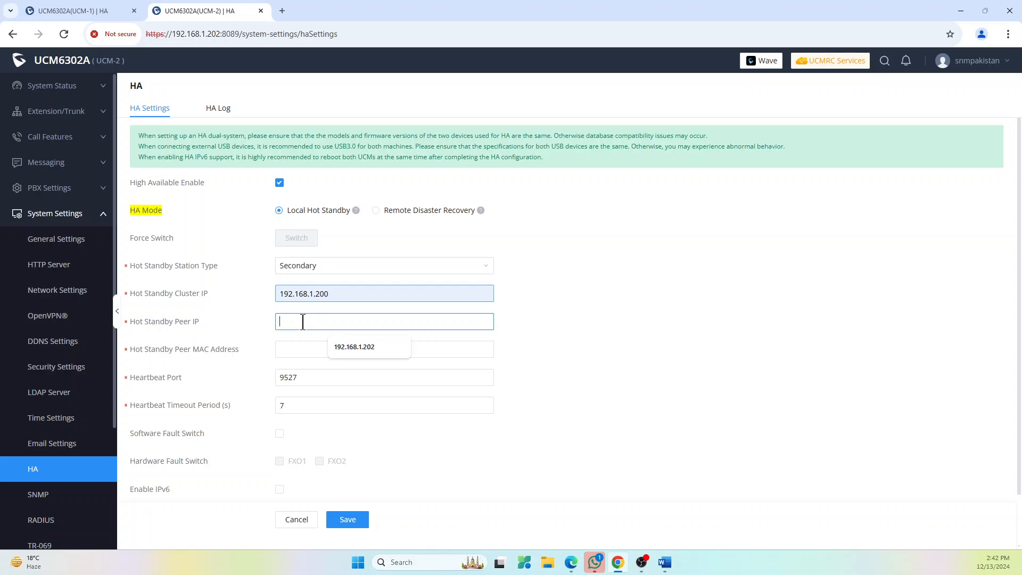
left_click(367, 347)
key("BackSpace")
type("1")
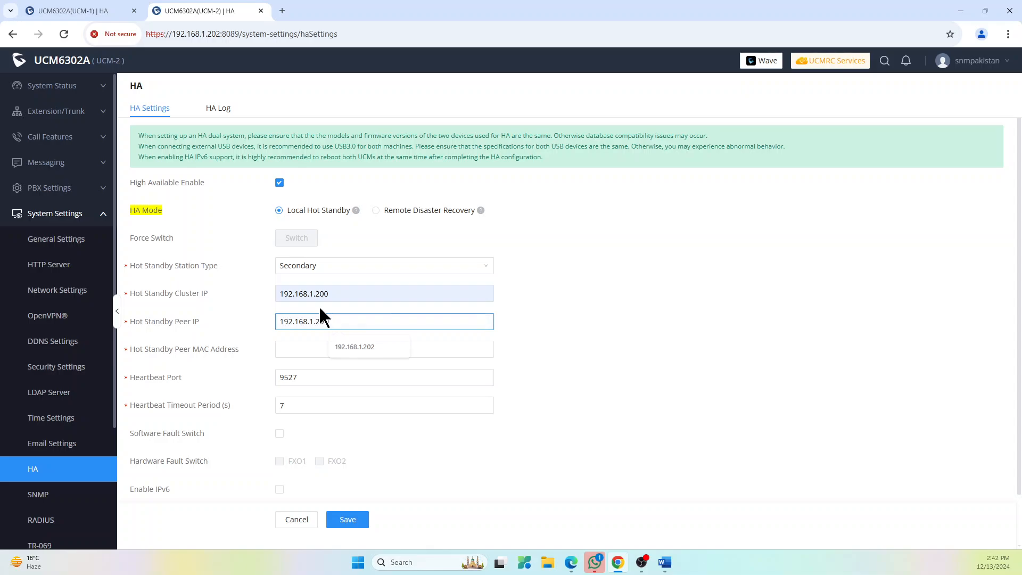
Copy UCM-1's MAC address C0:74:AD:F9:8E:EA from the Word notes into UCM-2's Hot Standby Peer MAC Address
left_click(306, 350)
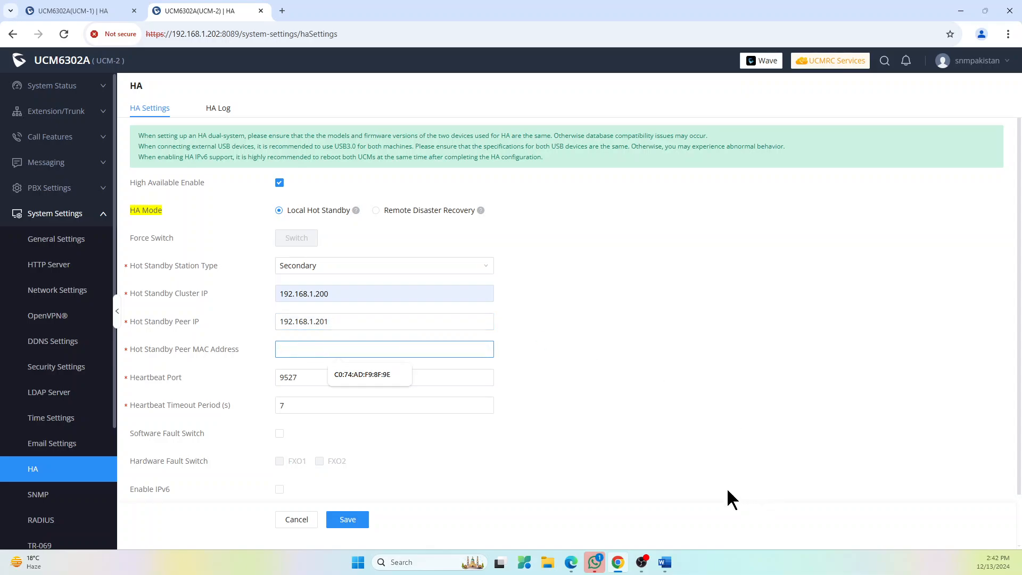
left_click(665, 561)
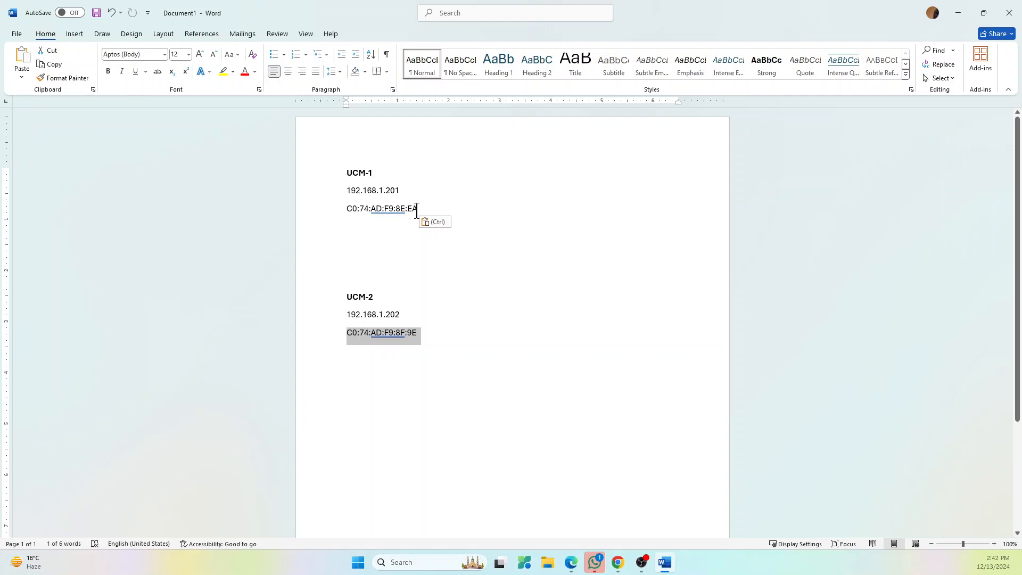
left_click_drag(417, 209, 352, 210)
key("ctrl+c")
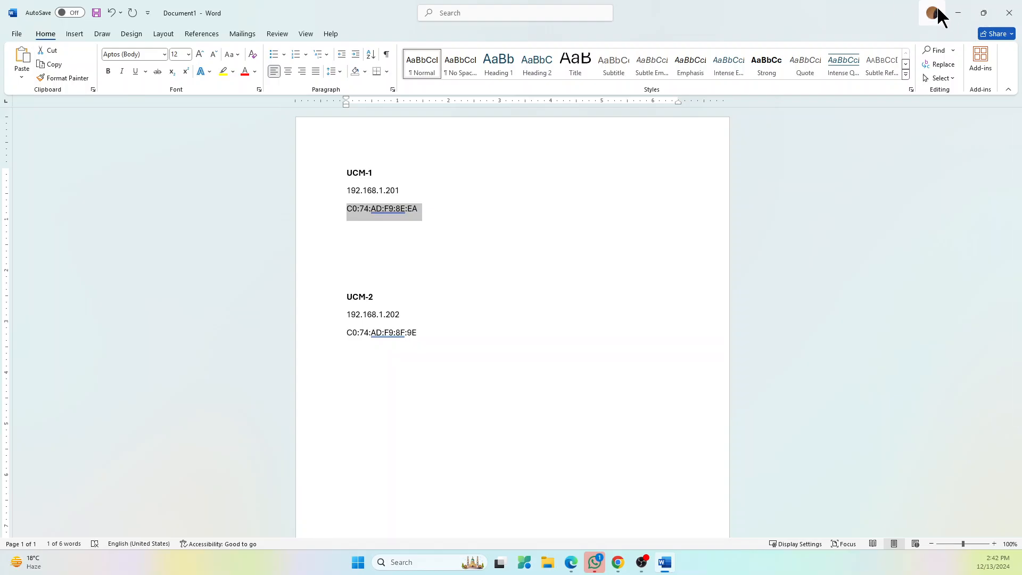
key("alt+Tab")
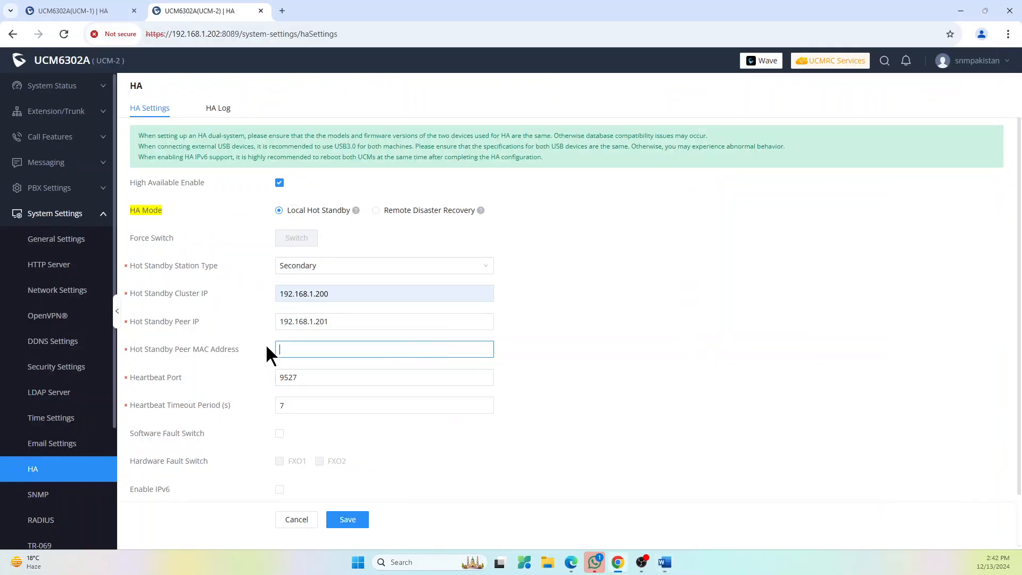
key("ctrl+v")
scroll(378, 463, "down", 2)
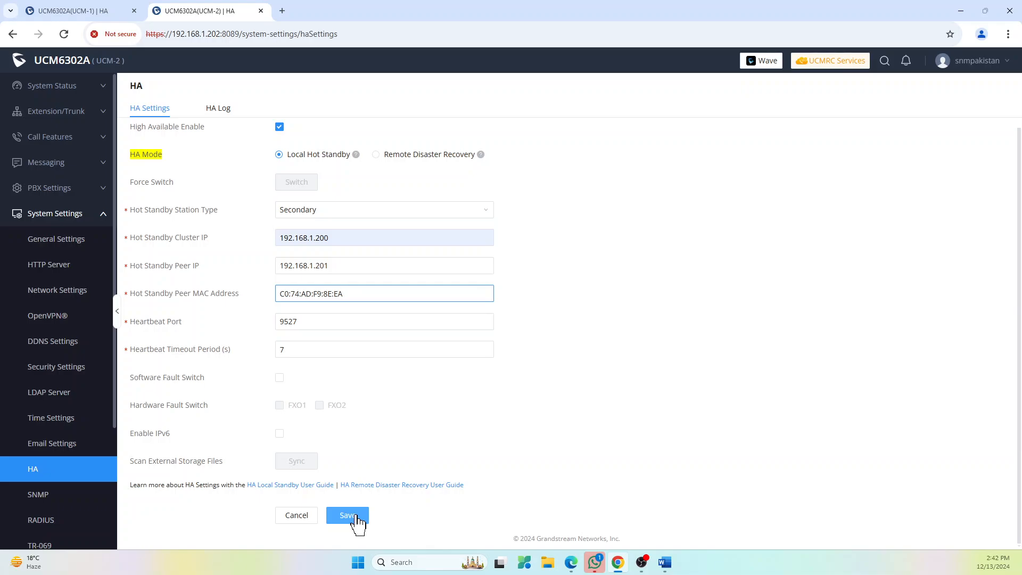
Compare the HA settings of UCM-1 and UCM-2, returning to UCM-1's page
left_click(114, 9)
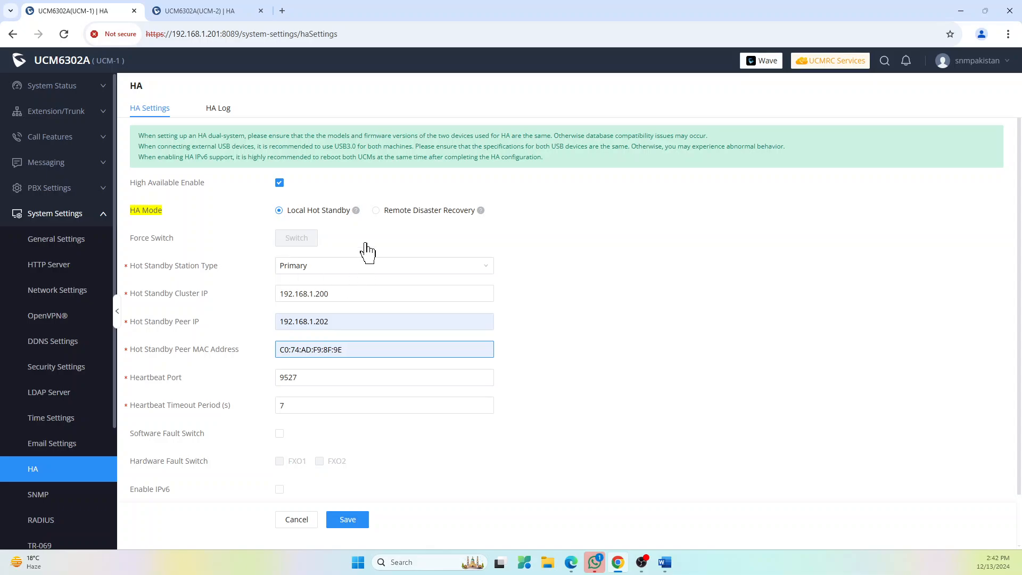
left_click(210, 14)
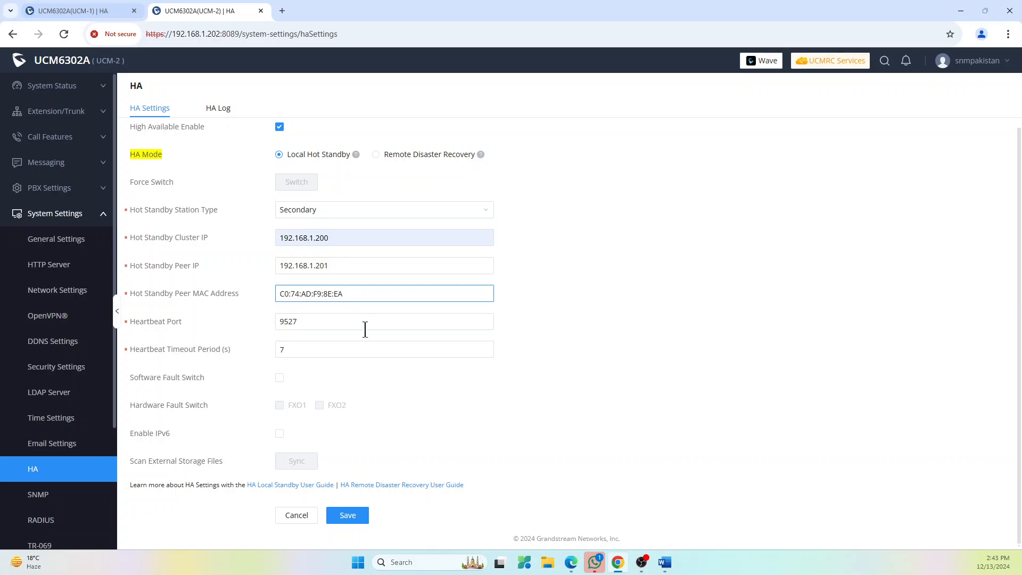
left_click(91, 10)
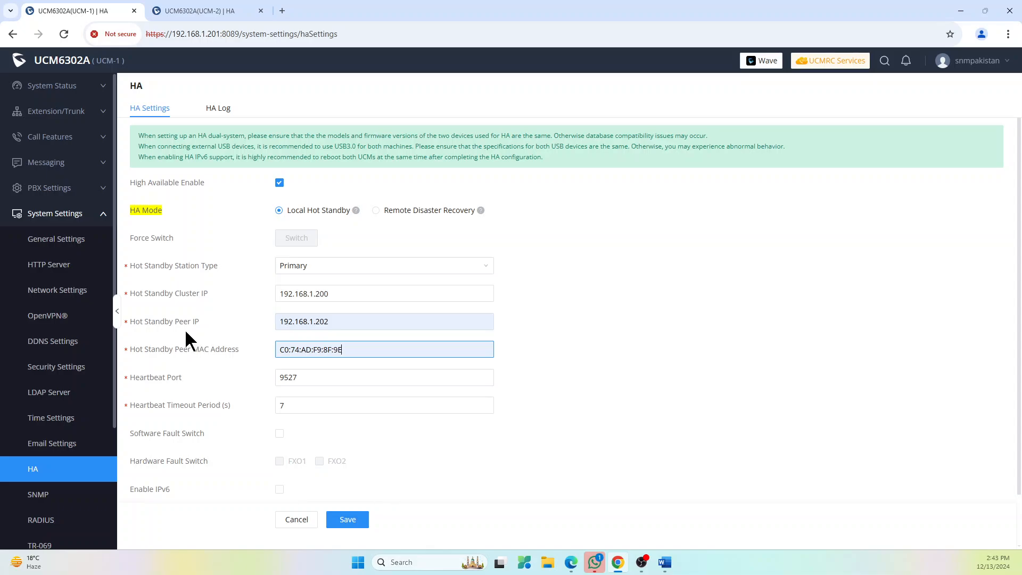
Save UCM-1's HA settings and accept the device reboot
left_click(417, 322)
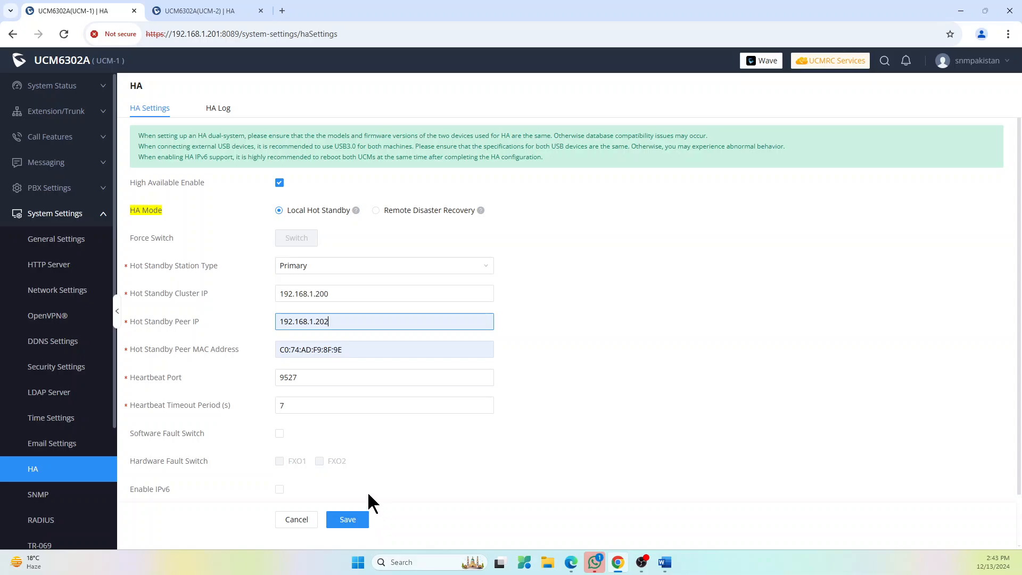
left_click(347, 519)
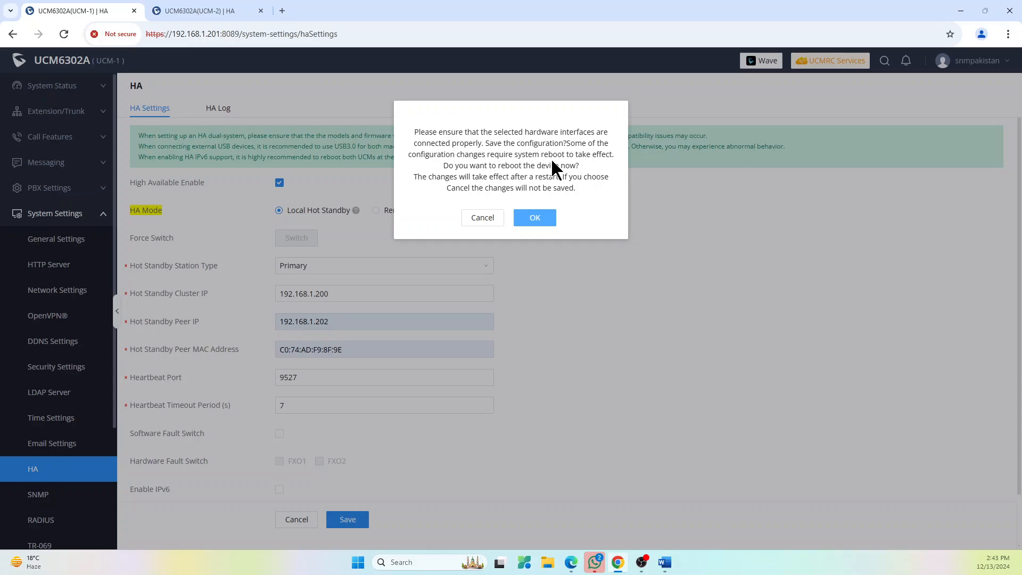
left_click(535, 218)
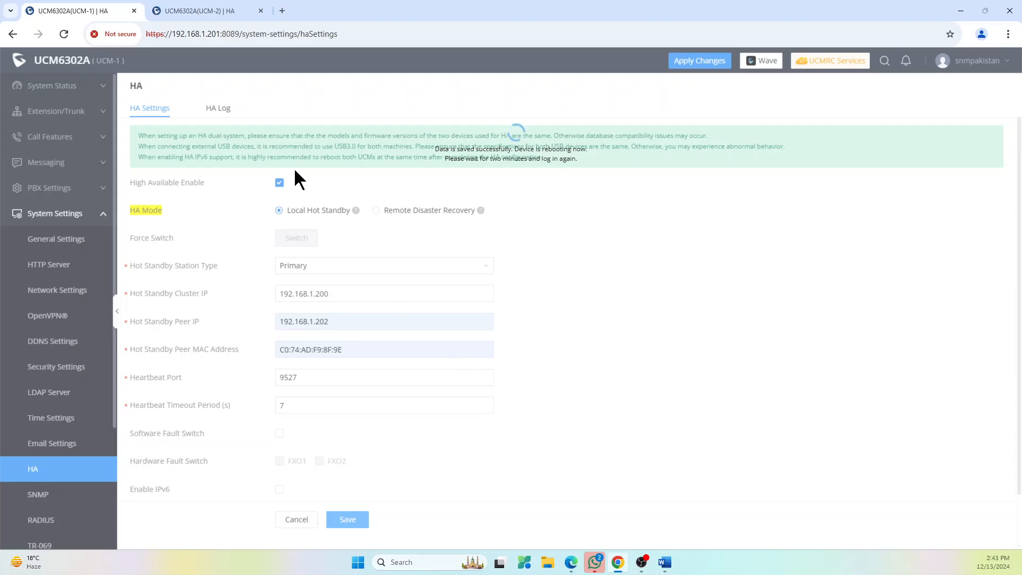
Save UCM-2's HA settings, accept its reboot, and return to UCM-1's page
left_click(208, 10)
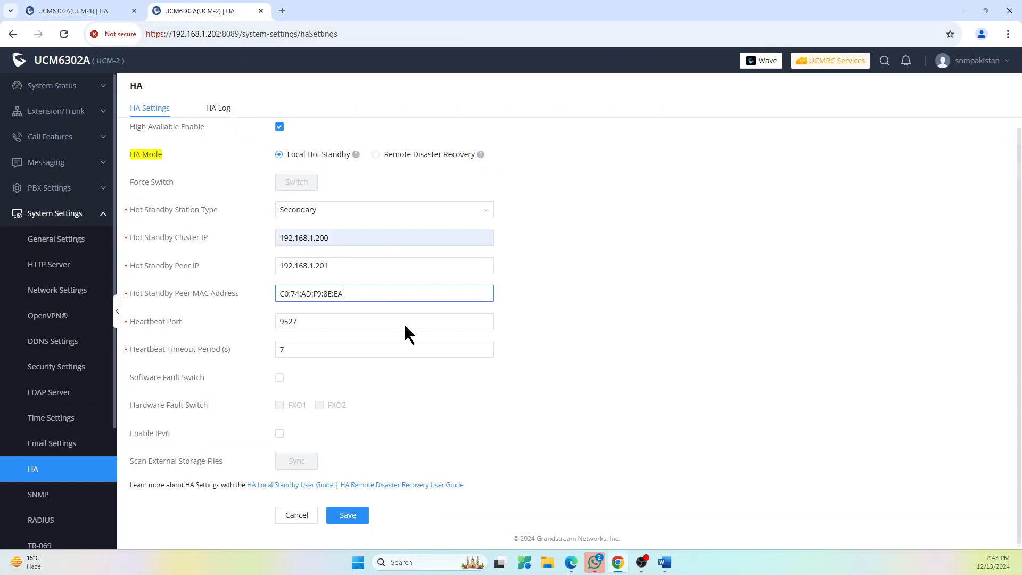
left_click(354, 521)
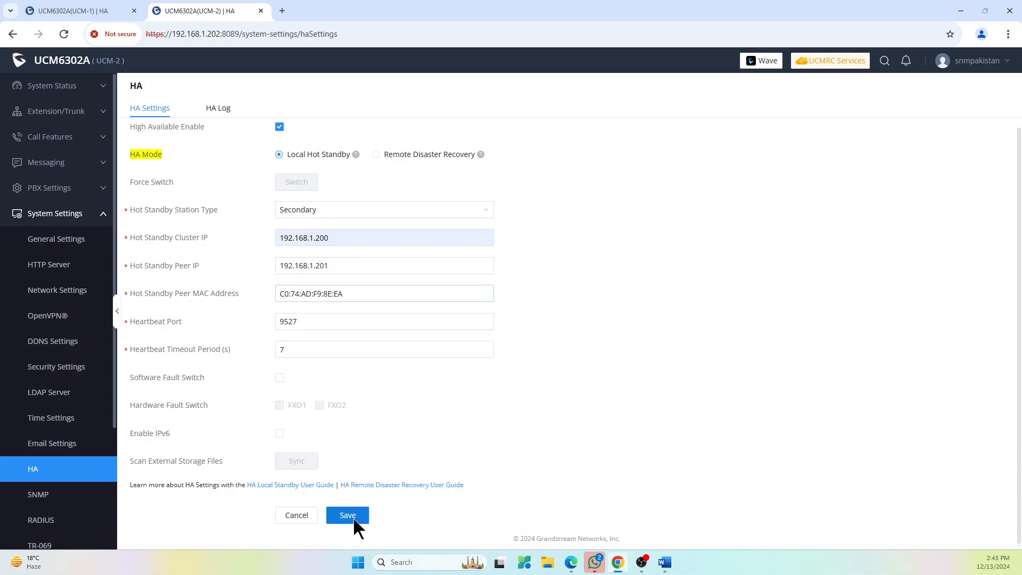
left_click(535, 217)
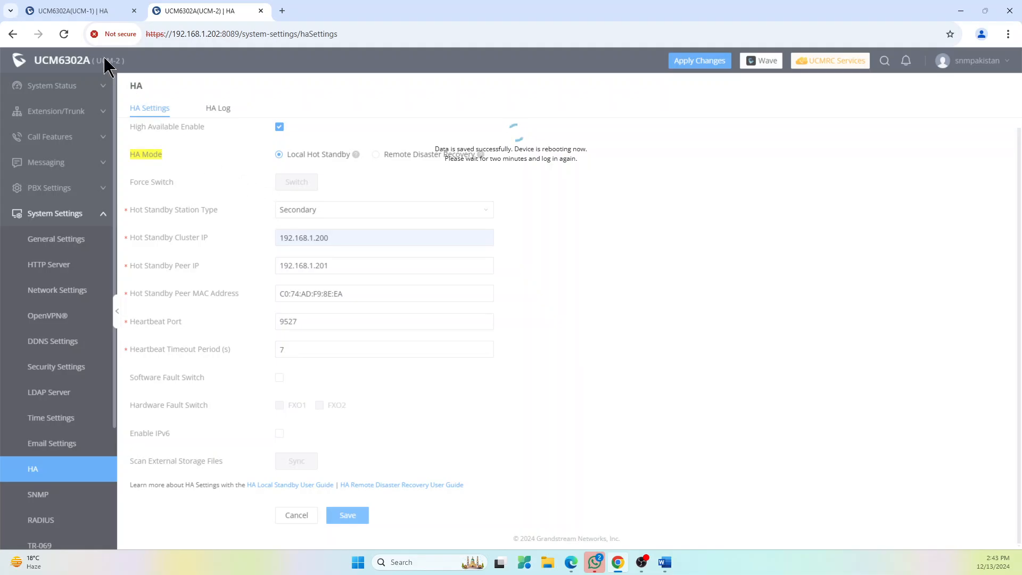
left_click(82, 10)
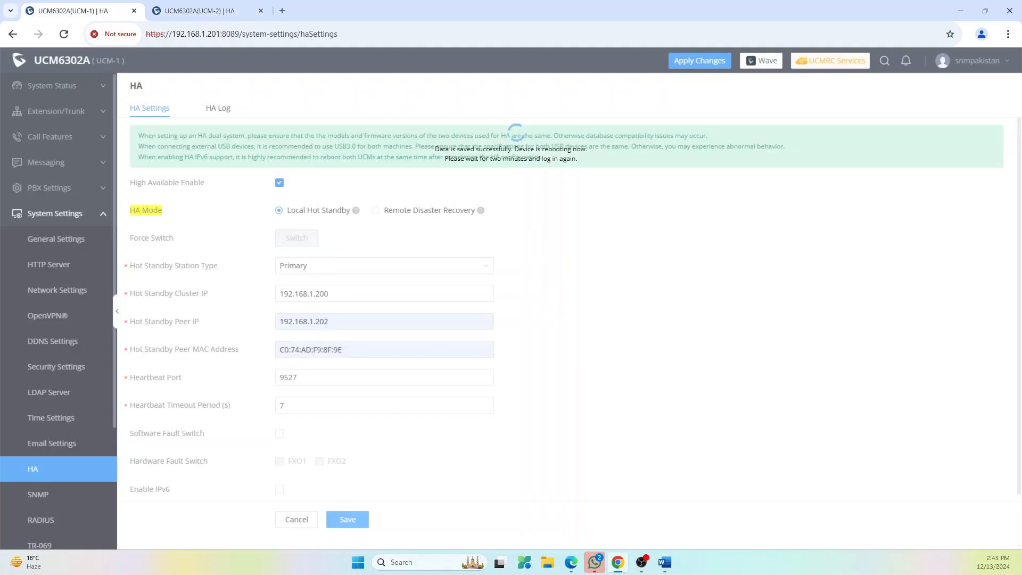